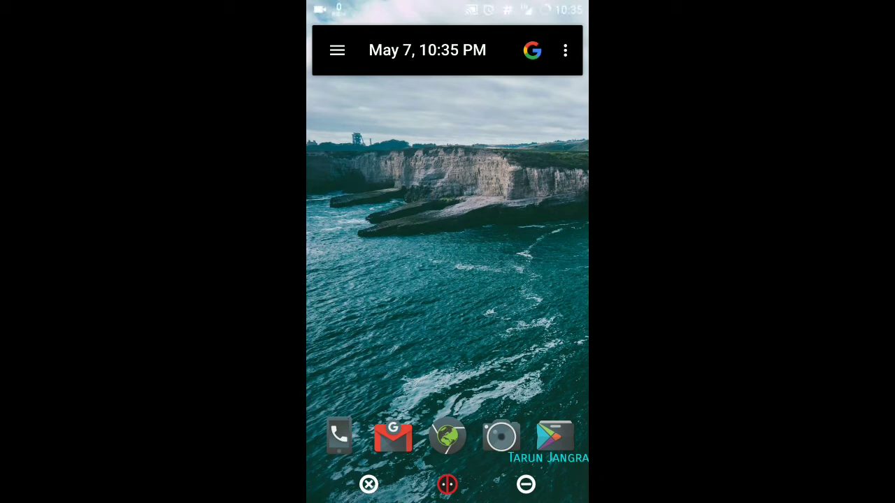
- Open the app drawer, jump to apps starting with E, then close it back to the home screen
drag(309, 251, 490, 251)
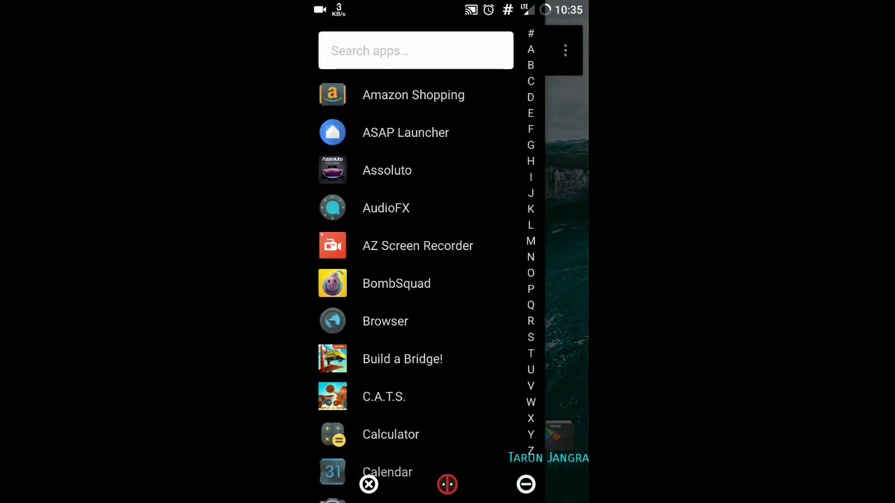
click(531, 113)
drag(454, 280, 314, 280)
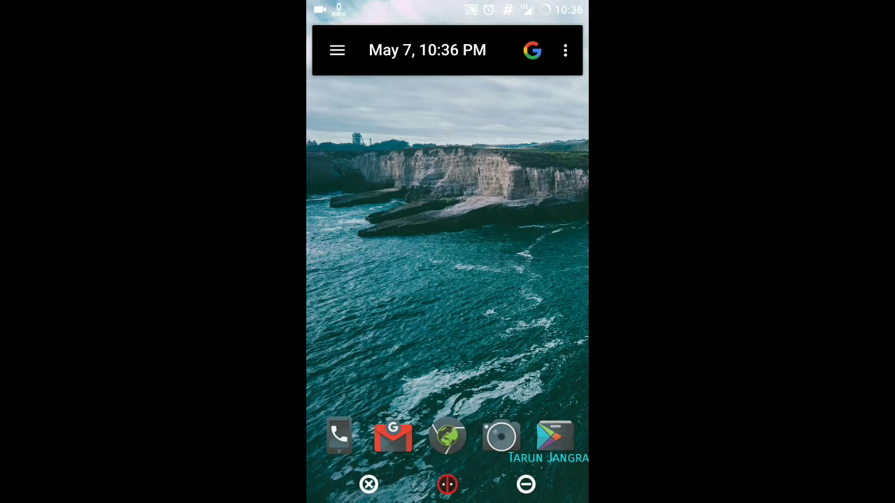
- Open Developer options in Android Settings from the quick settings panel
drag(448, 4, 448, 314)
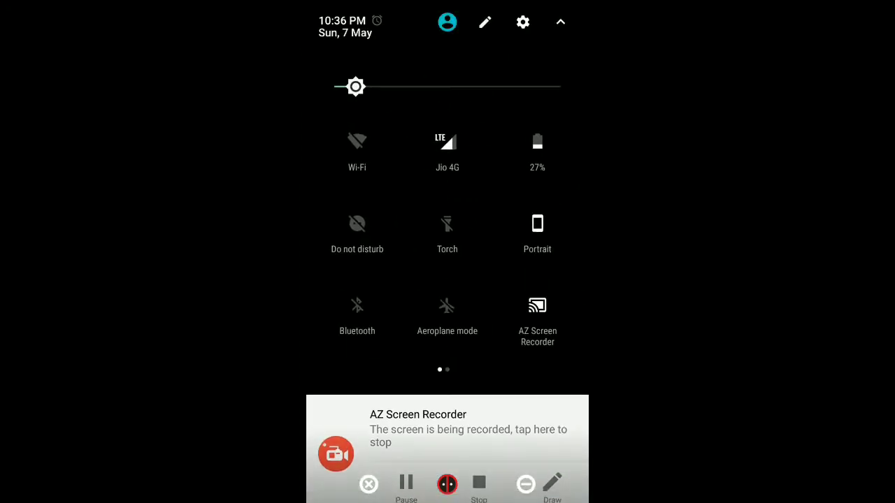
click(524, 22)
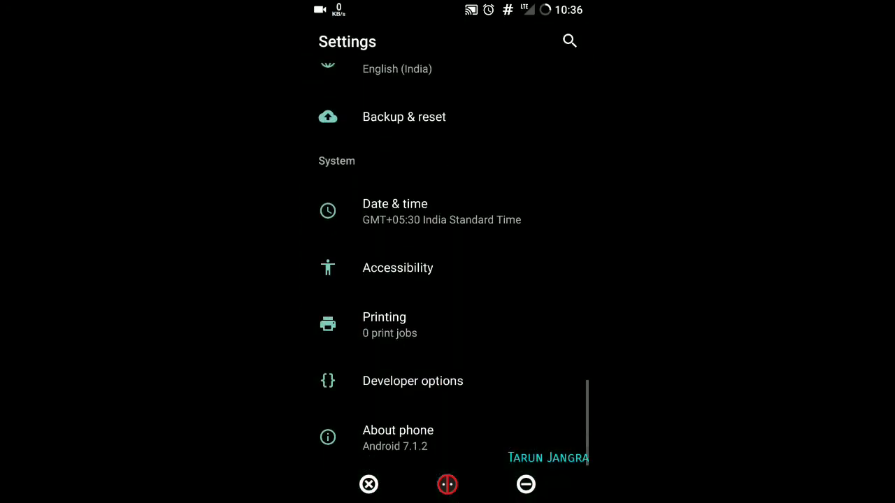
click(480, 381)
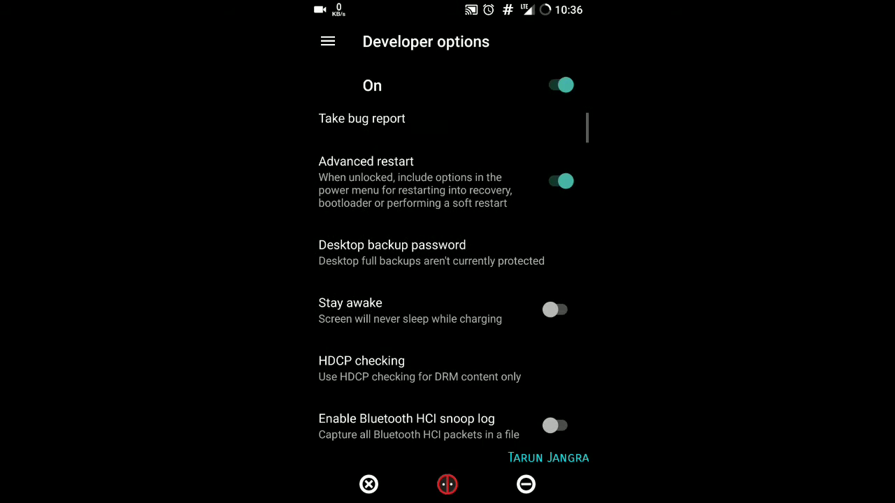
scroll(448, 280, down, 5)
scroll(447, 279, down, 5)
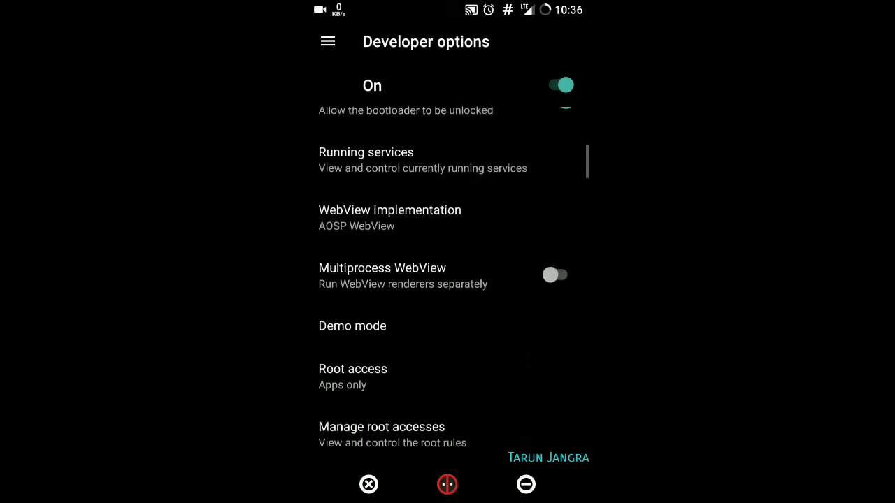
- Check that Root access is set to Apps only, then return home to the app drawer
click(353, 306)
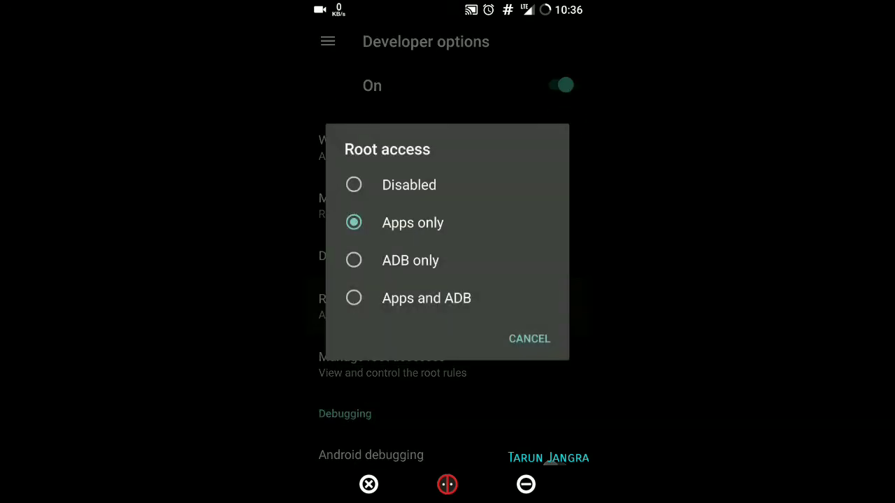
click(529, 338)
click(447, 484)
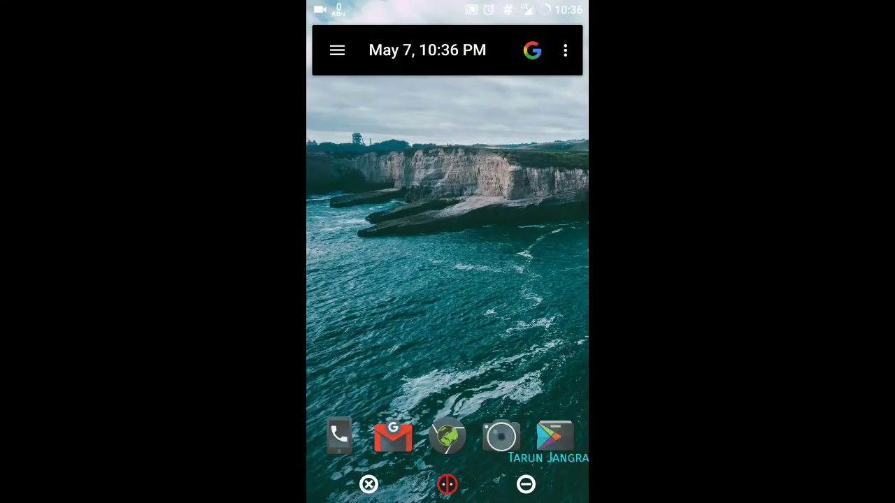
click(499, 435)
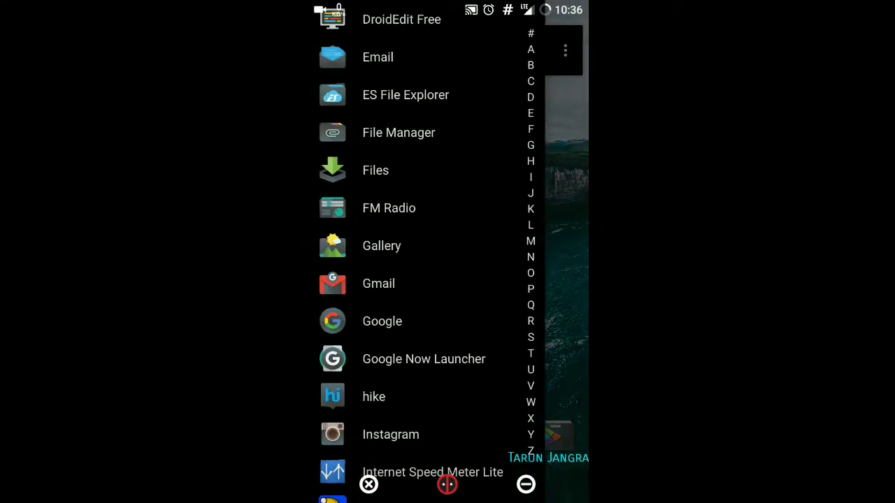
- Launch ES File Explorer and open Internal Storage from the side menu's Local section
click(406, 94)
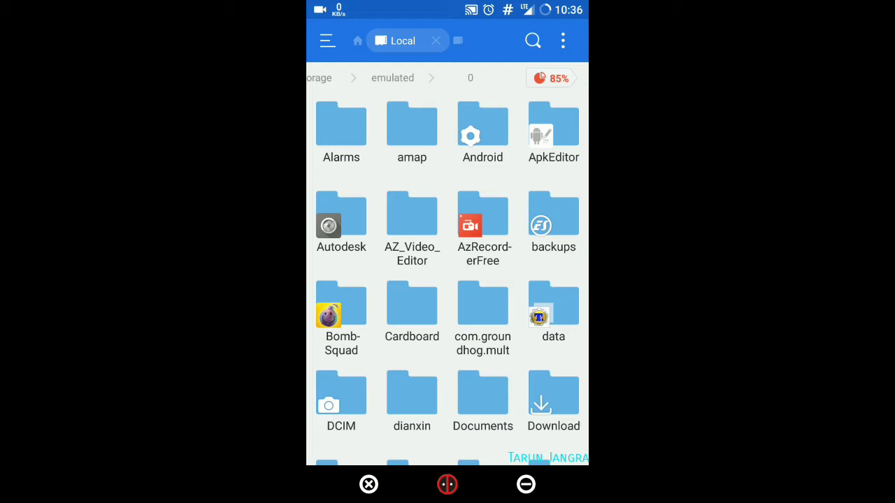
click(326, 41)
scroll(419, 280, up, 5)
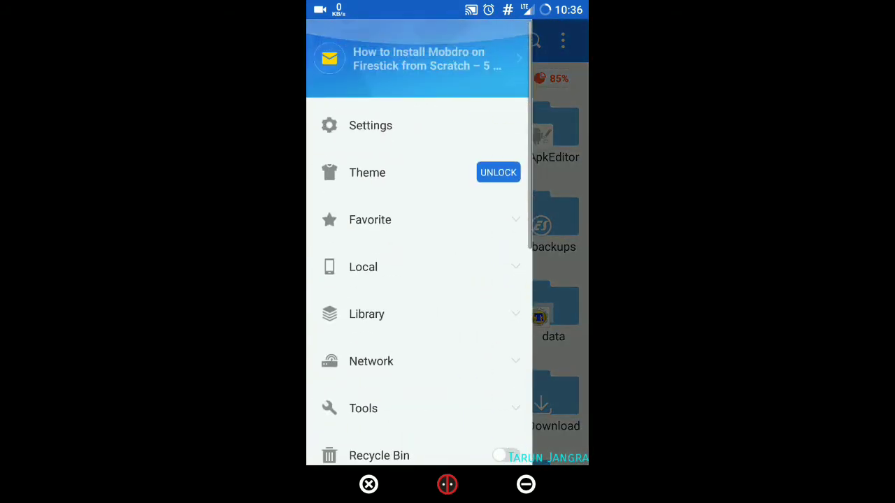
click(363, 267)
click(365, 306)
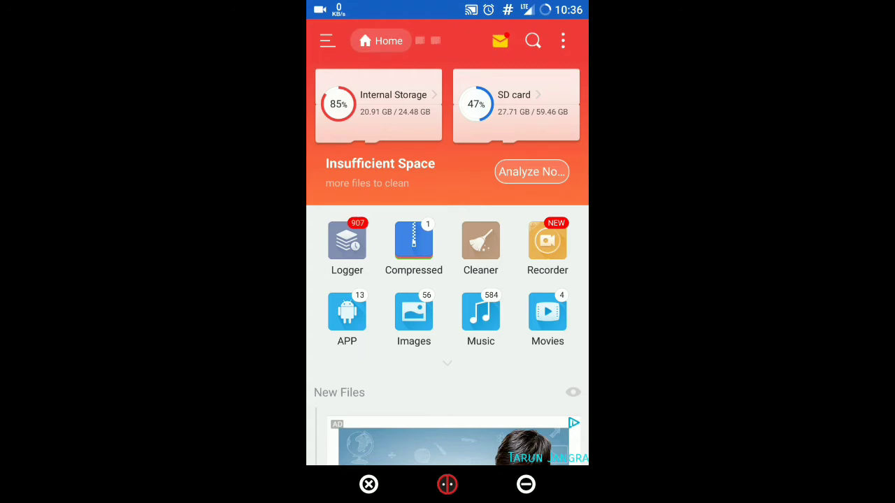
click(381, 105)
- Go to the device's root directory and briefly peek into the data folder
click(357, 40)
click(402, 41)
click(325, 78)
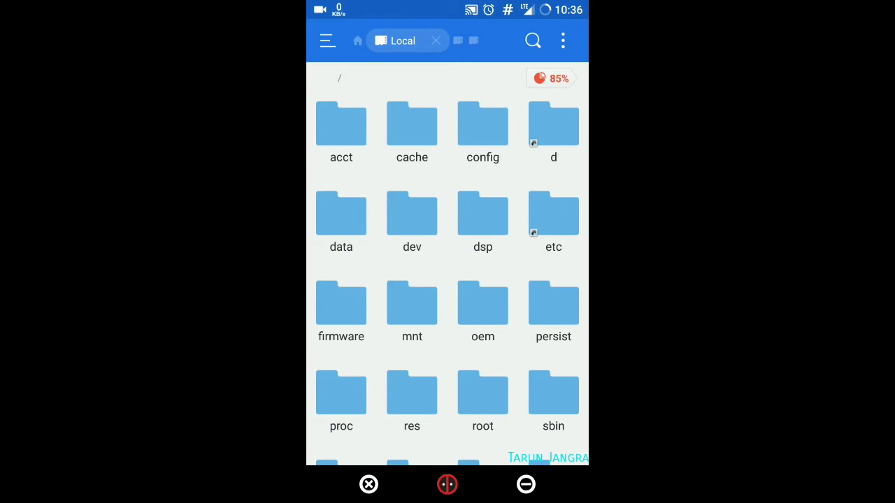
scroll(447, 280, down, 1)
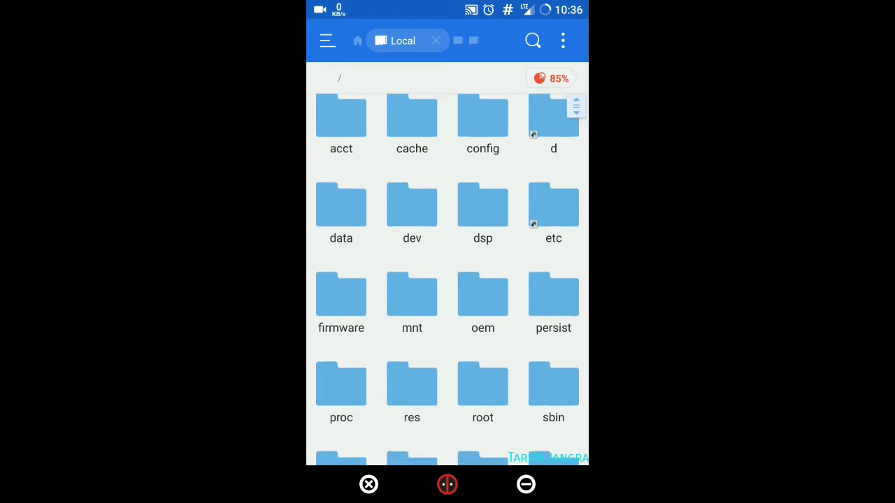
scroll(447, 280, down, 1)
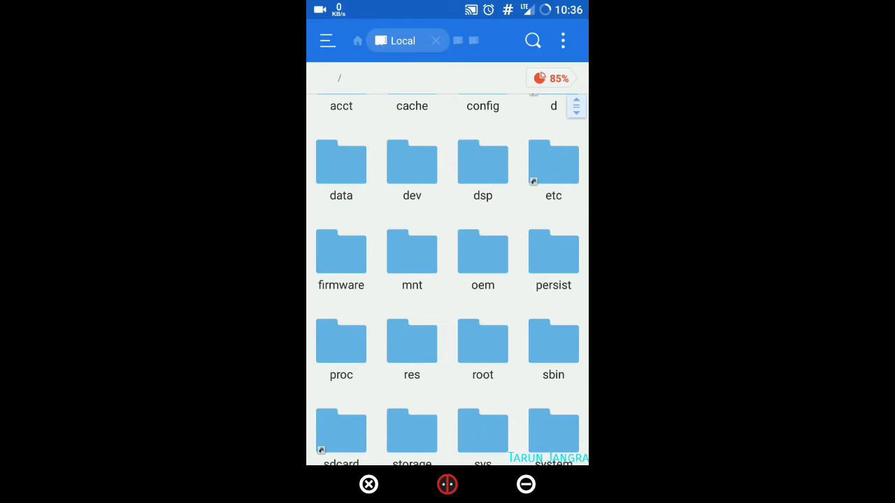
click(341, 168)
click(369, 485)
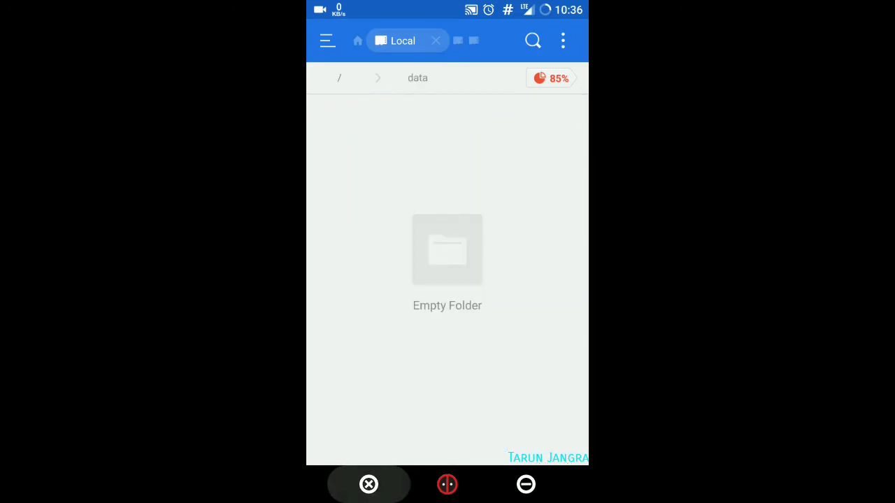
- Switch on Root Explorer in the side menu and close the menu
click(327, 40)
scroll(419, 245, down, 5)
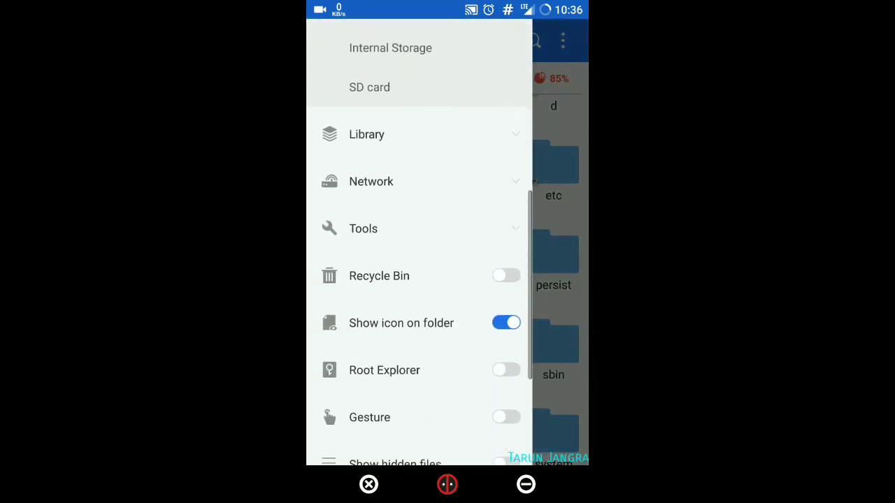
click(506, 262)
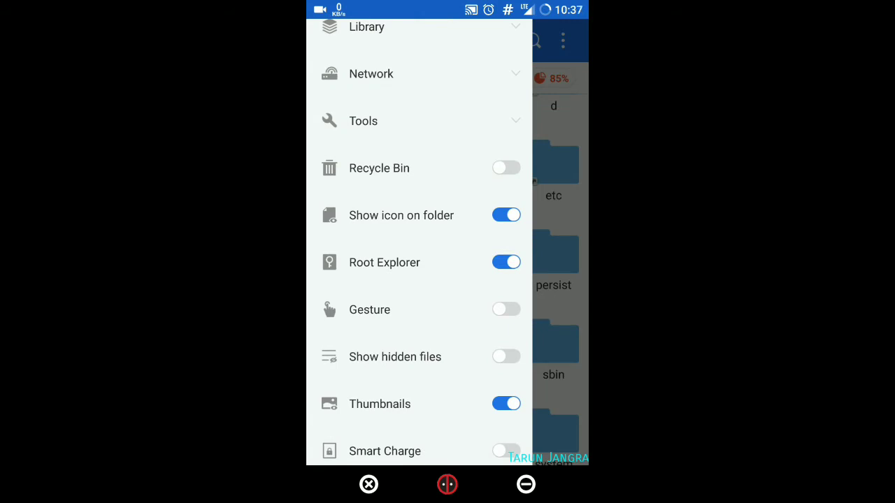
key(Escape)
- Open /data/data and scroll down to the net.froemling.bombsquad folders
scroll(447, 279, up, 1)
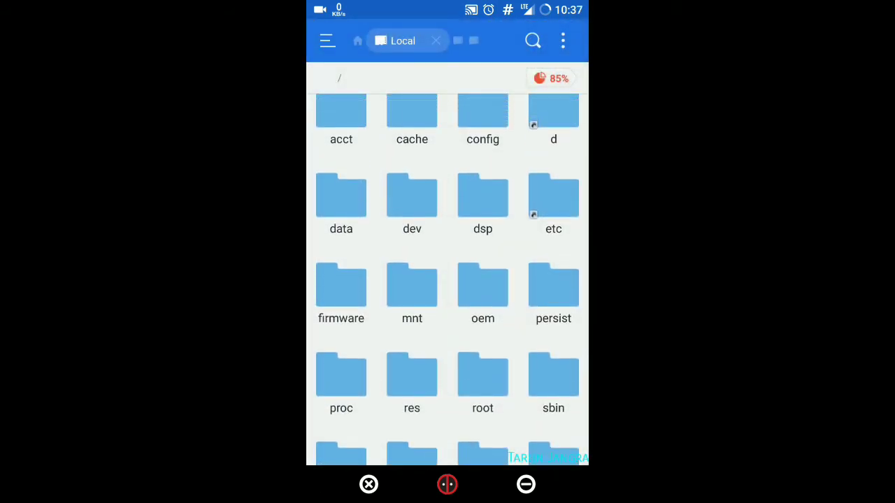
click(341, 203)
scroll(447, 279, down, 3)
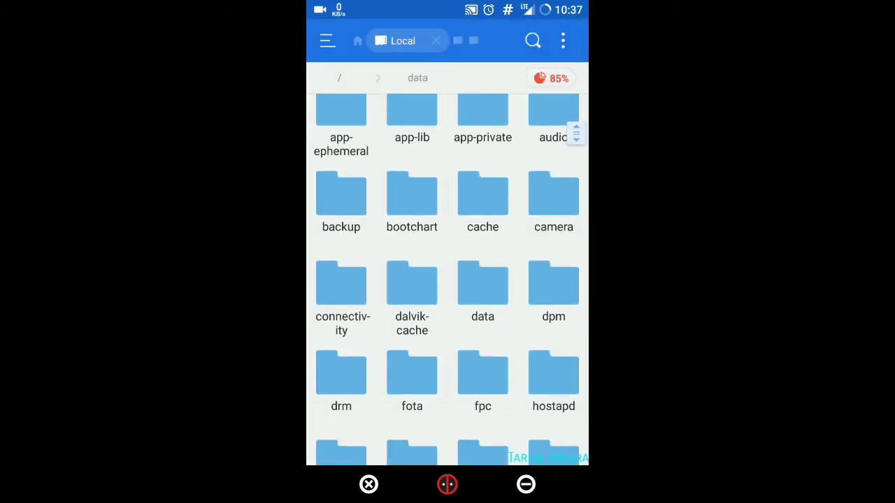
click(482, 290)
scroll(448, 280, down, 15)
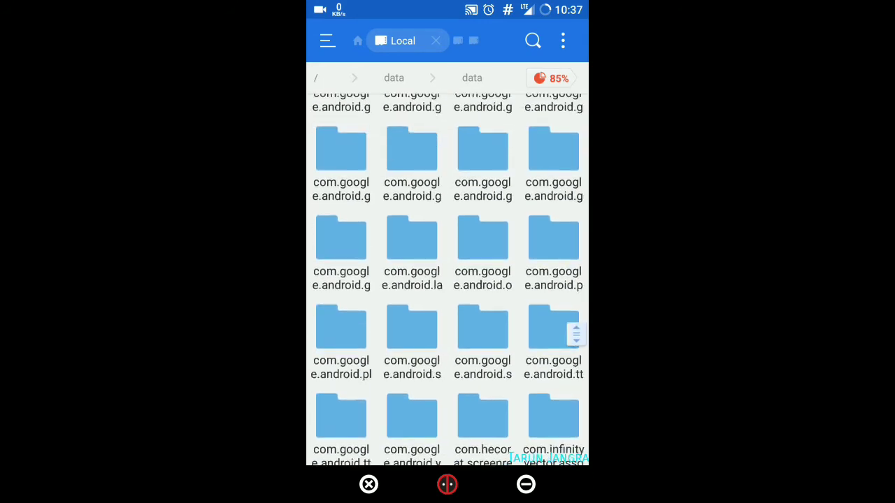
scroll(448, 280, down, 5)
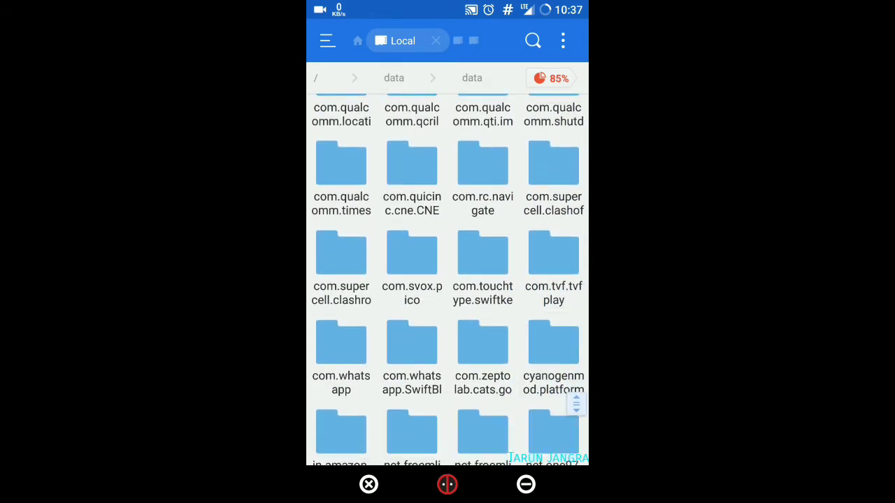
scroll(447, 279, down, 2)
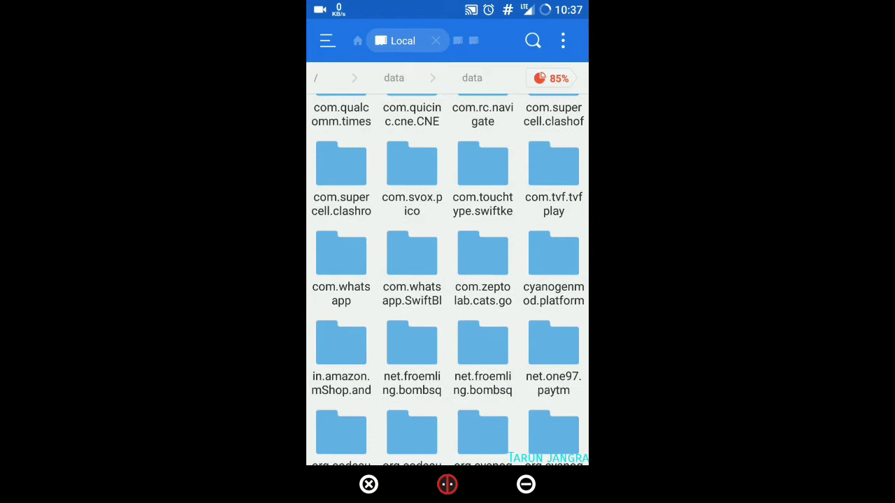
scroll(447, 280, down, 2)
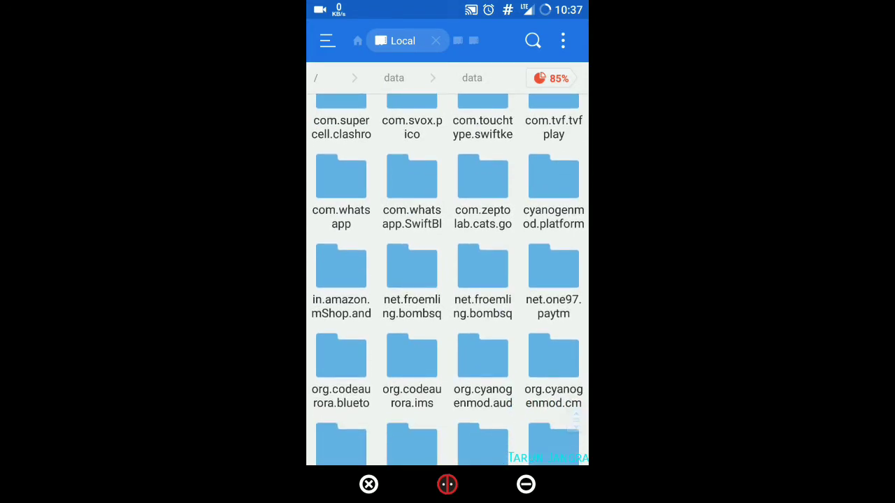
- Select and deselect each of the two BombSquad folders, then leave selection mode
click(412, 273)
click(412, 273)
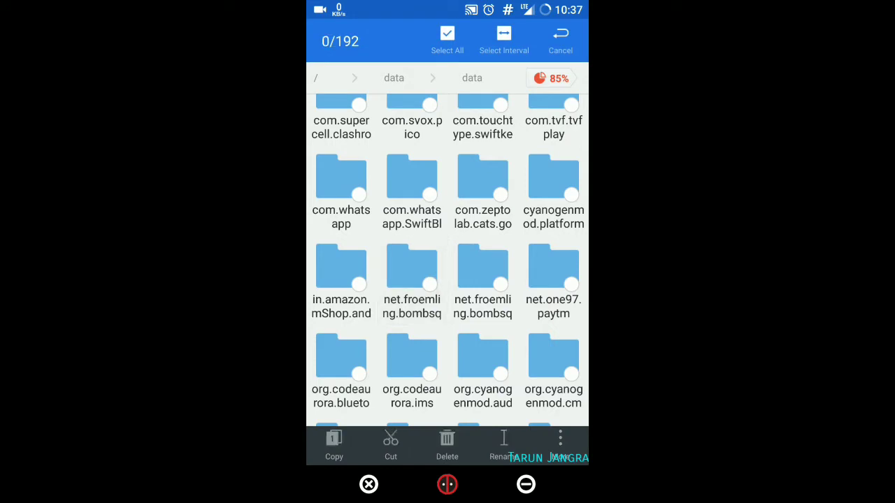
click(483, 273)
click(483, 273)
click(368, 485)
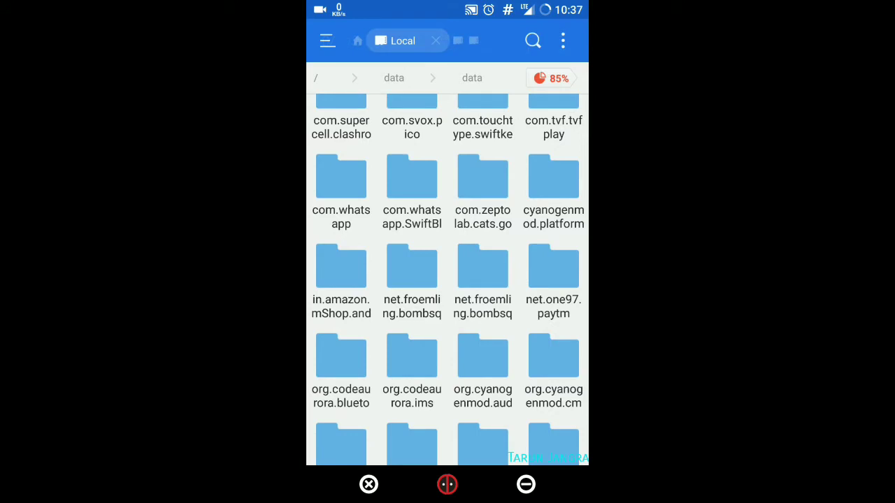
- Browse BombSquad's files > bombsquad_config > replays, finding only __lastReplay.brp, then back out
click(482, 269)
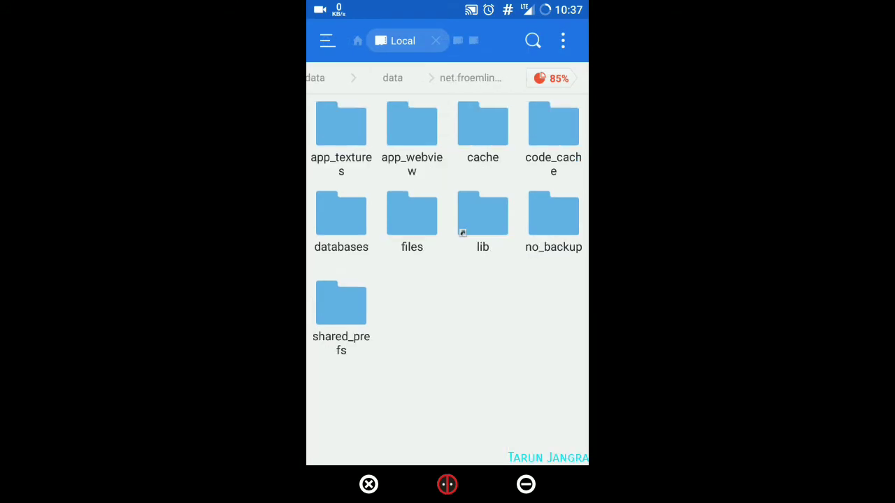
click(412, 216)
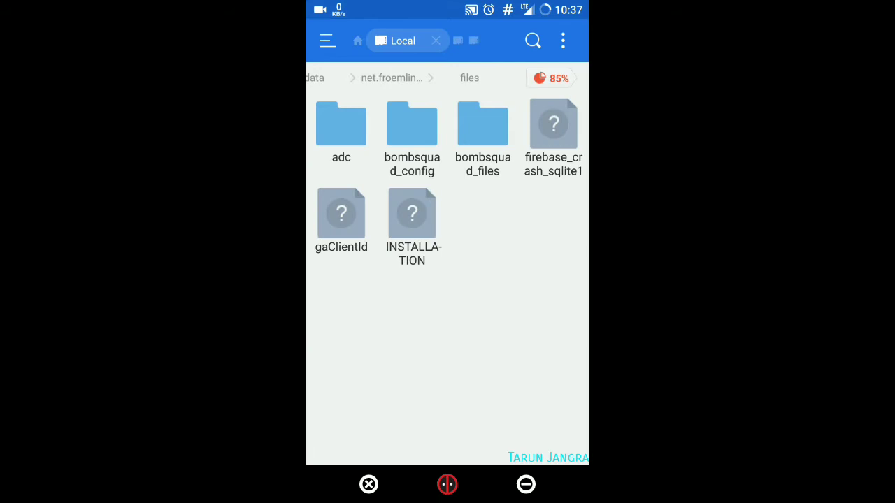
click(482, 125)
click(412, 125)
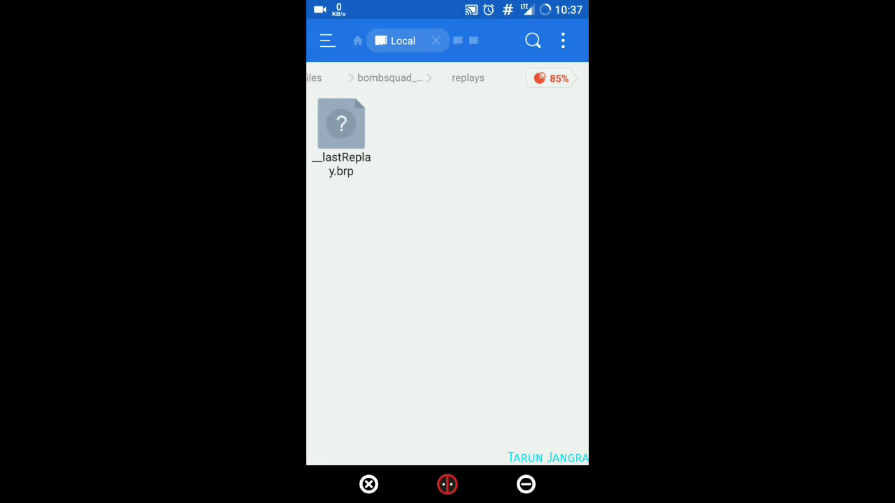
click(369, 484)
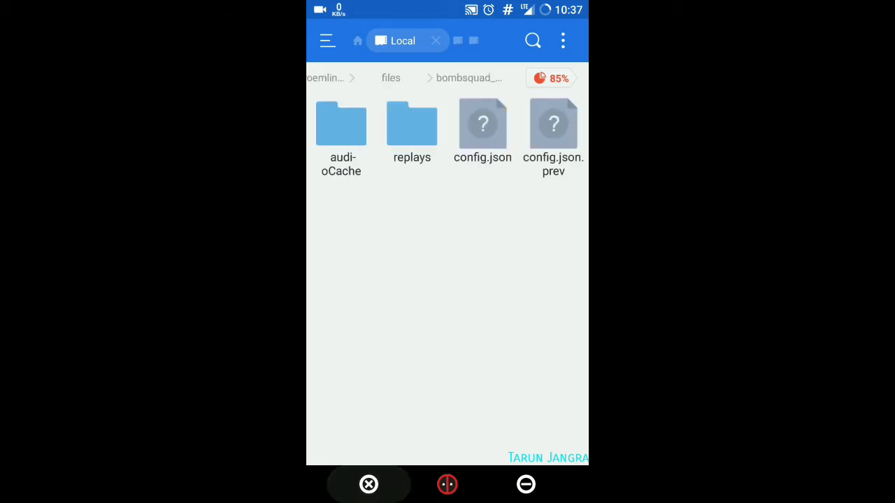
- Go to the Download folder in Internal Storage and locate replays.zip
click(369, 484)
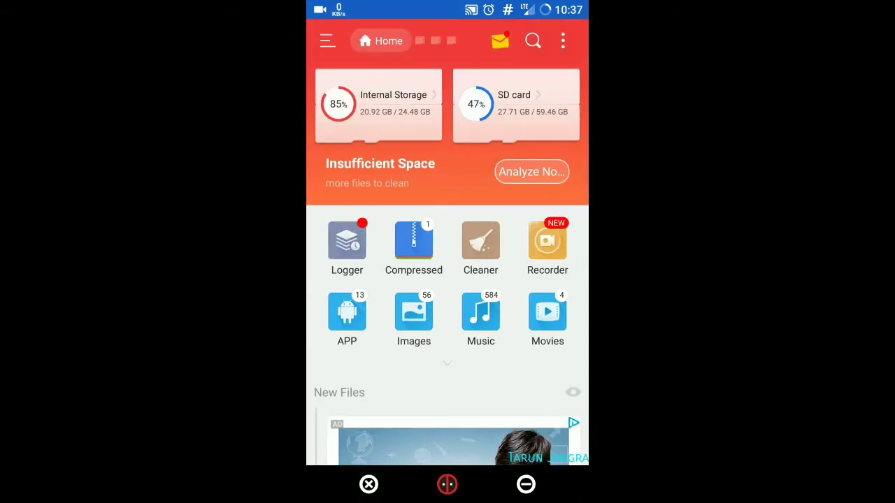
click(378, 105)
scroll(447, 279, down, 5)
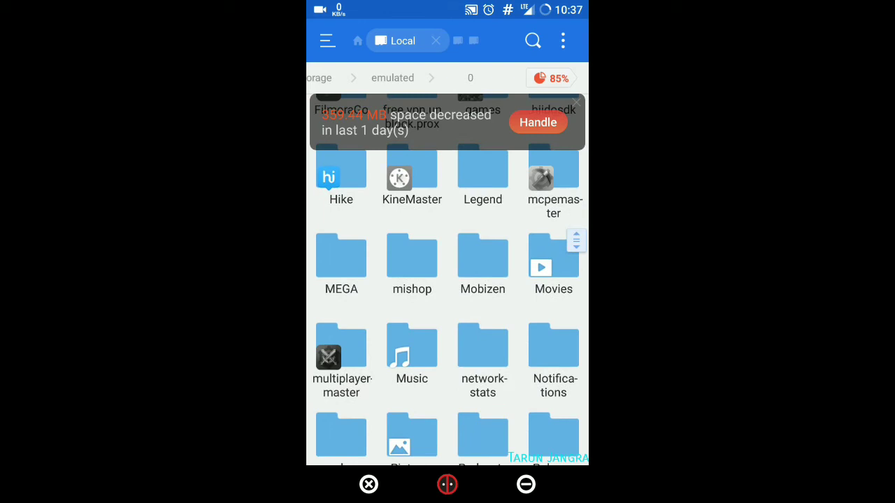
scroll(448, 280, up, 4)
scroll(447, 280, up, 2)
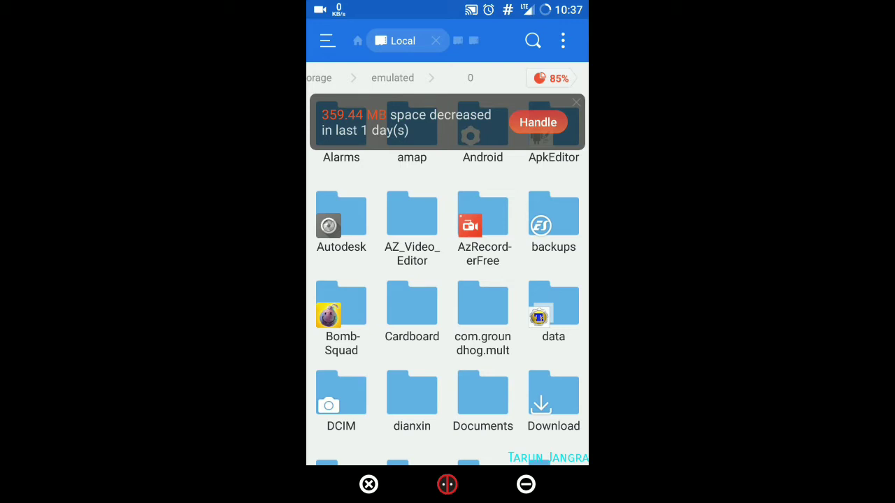
scroll(448, 280, down, 1)
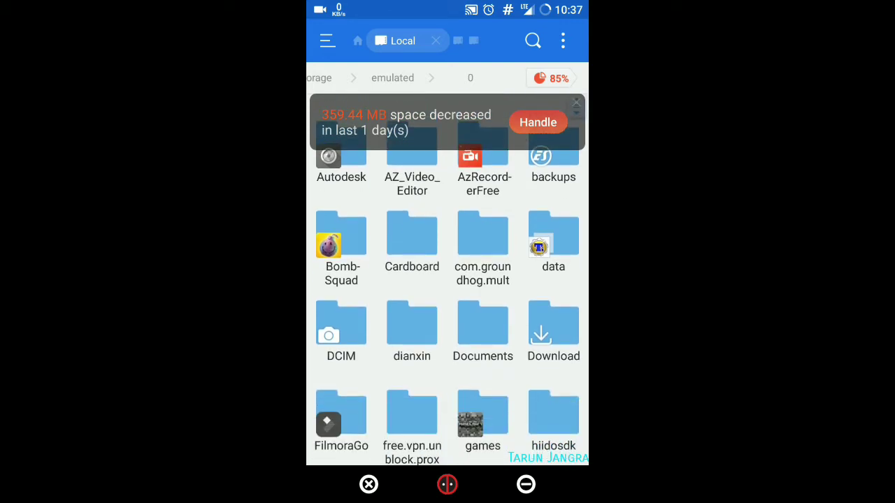
click(553, 329)
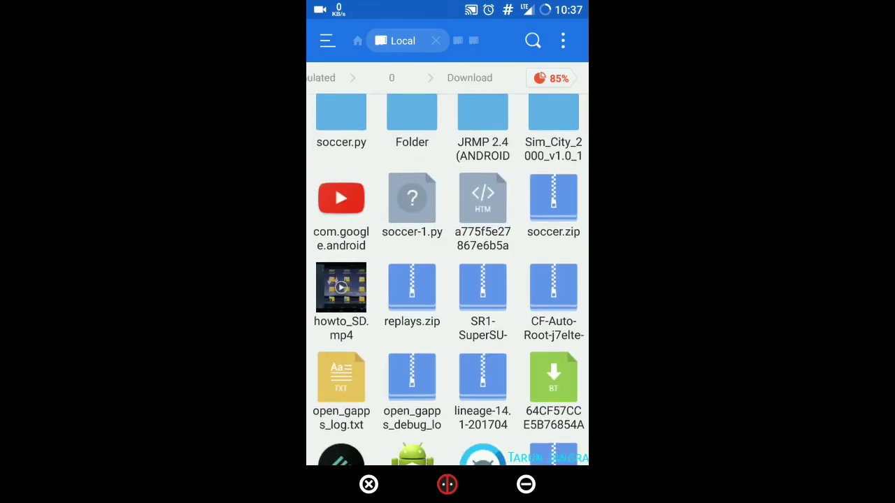
scroll(447, 280, down, 1)
scroll(447, 280, down, 1)
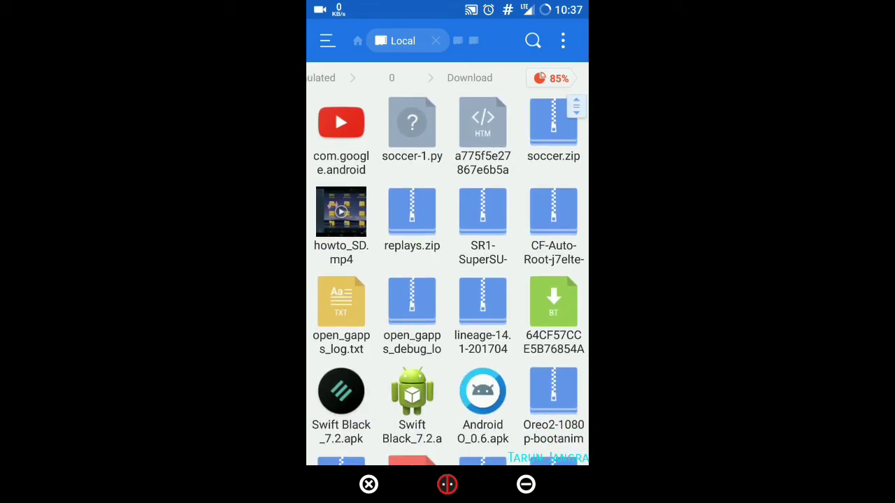
- View replays.zip in ES Zip Viewer (1.brp–4.brp), then select it and show More actions
click(412, 216)
click(404, 191)
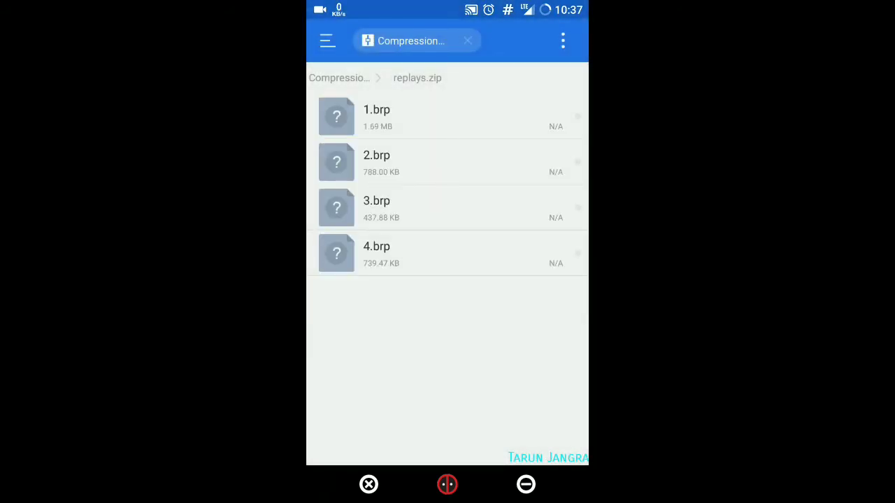
click(563, 40)
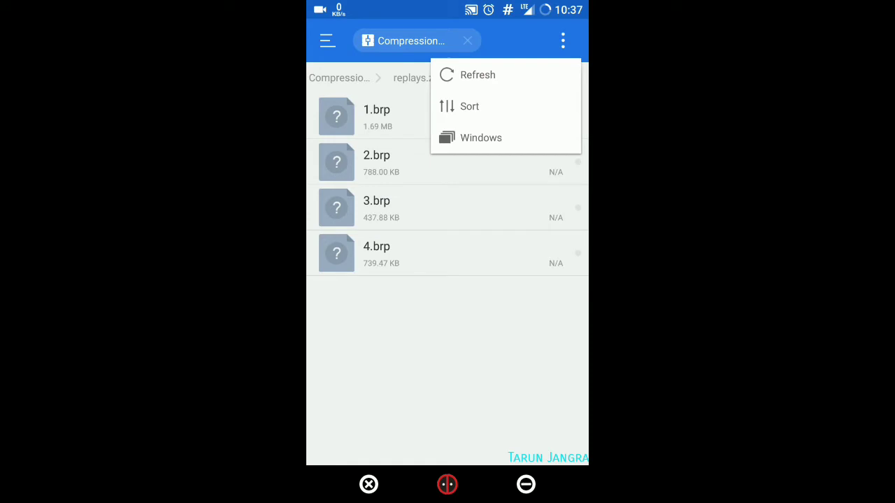
click(368, 485)
click(369, 485)
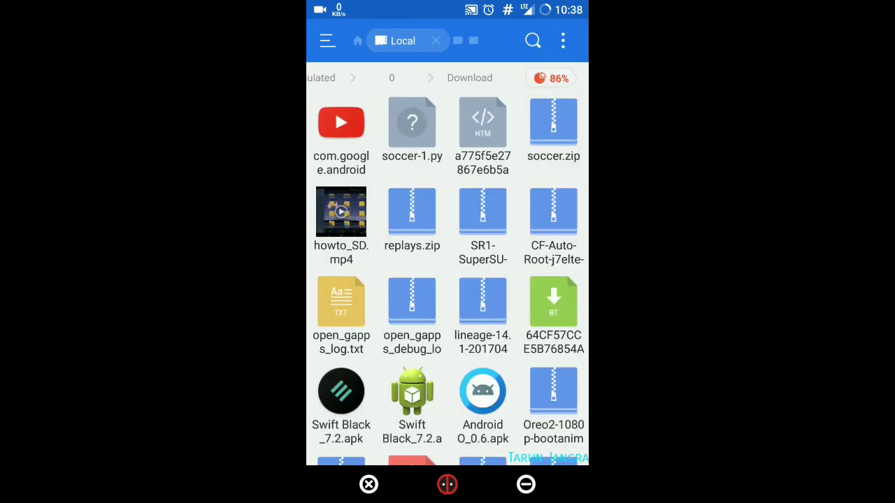
click(412, 213)
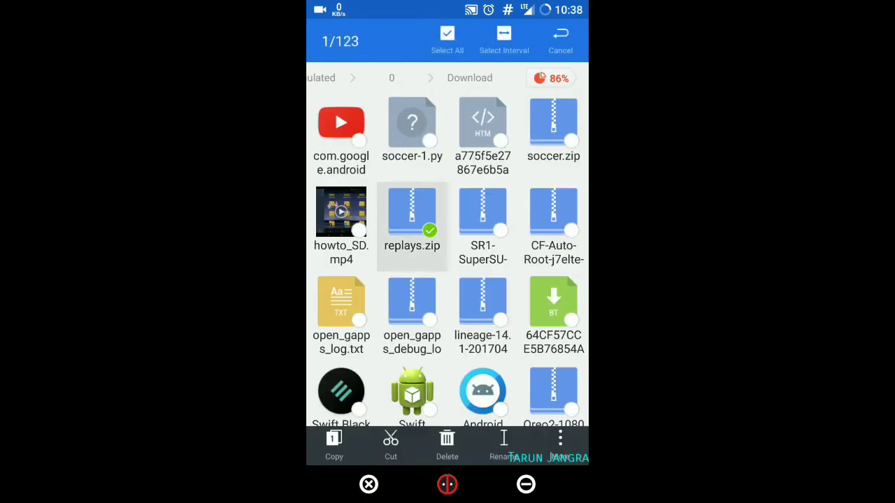
click(560, 442)
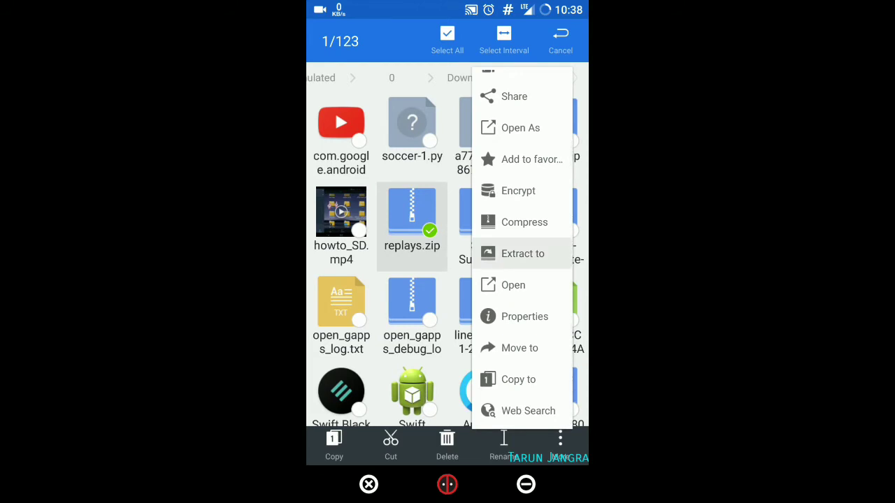
- Start extracting replays.zip to a custom destination, browsing up to the file-system root
click(522, 254)
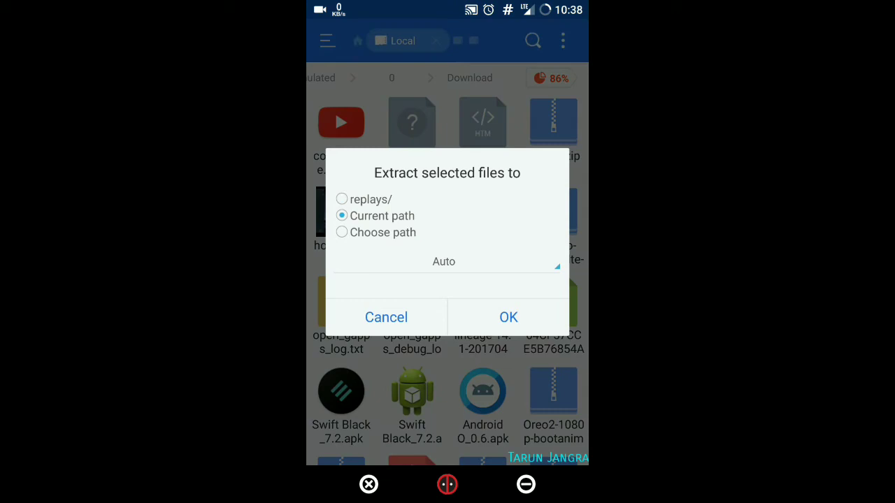
click(377, 233)
click(360, 240)
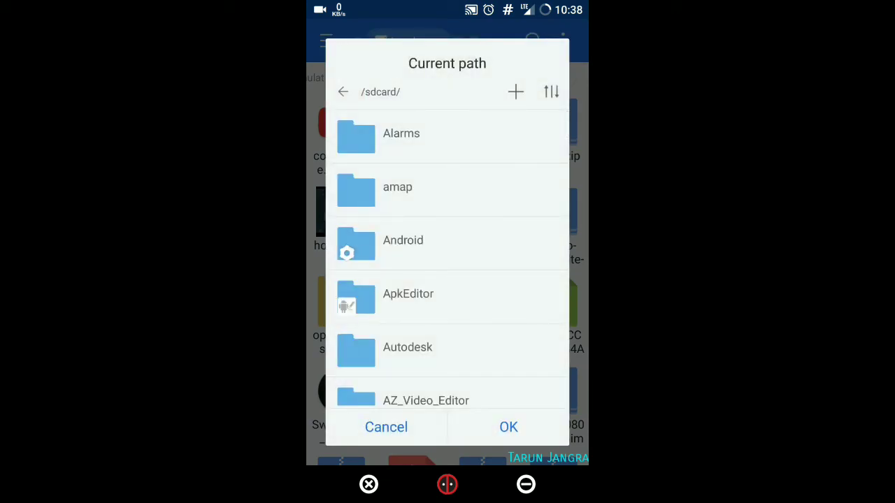
click(342, 92)
click(420, 168)
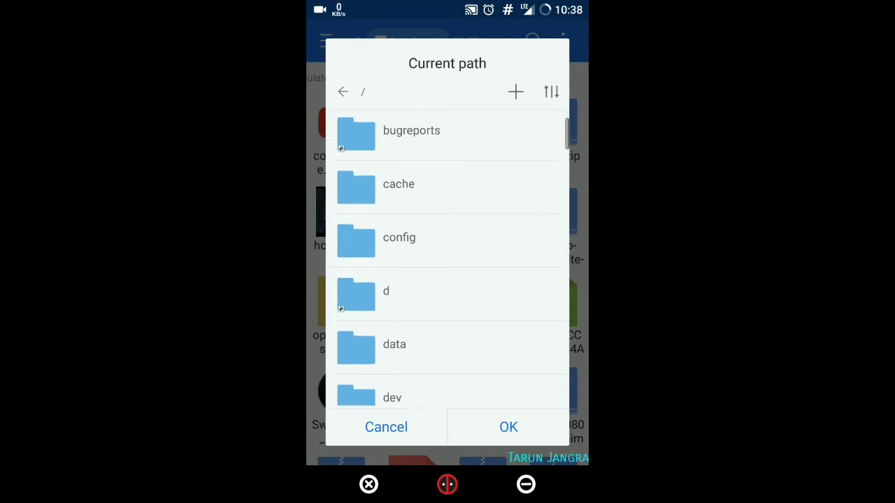
- Navigate into /data/data and scroll down to BombSquad's app data folder
scroll(447, 266, down, 1)
click(392, 271)
scroll(448, 266, down, 3)
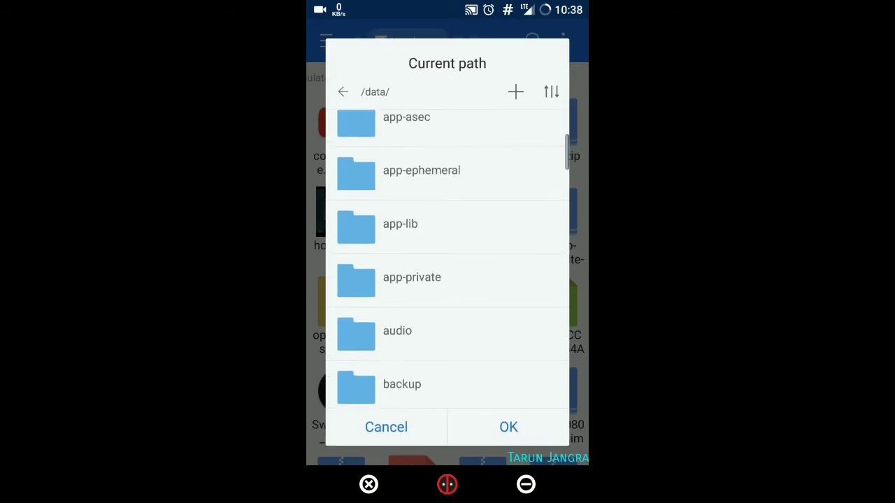
scroll(448, 266, down, 2)
scroll(447, 266, down, 1)
scroll(448, 266, down, 3)
scroll(447, 258, down, 3)
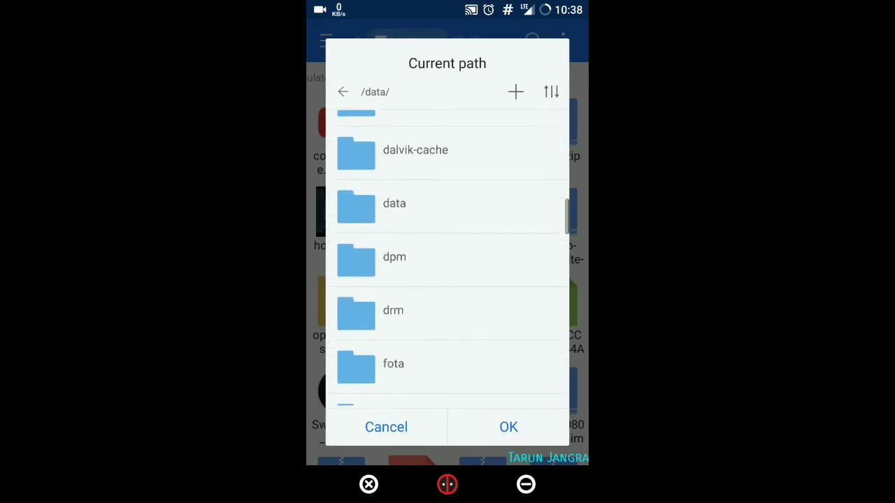
click(396, 202)
scroll(447, 258, down, 1)
scroll(448, 259, down, 3)
scroll(448, 259, down, 2)
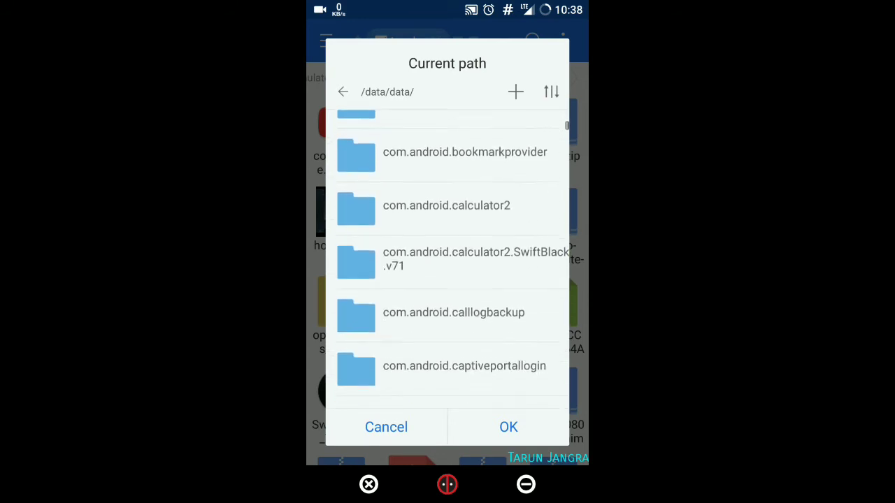
scroll(447, 259, down, 3)
scroll(447, 259, down, 5)
scroll(447, 258, down, 5)
scroll(448, 258, down, 5)
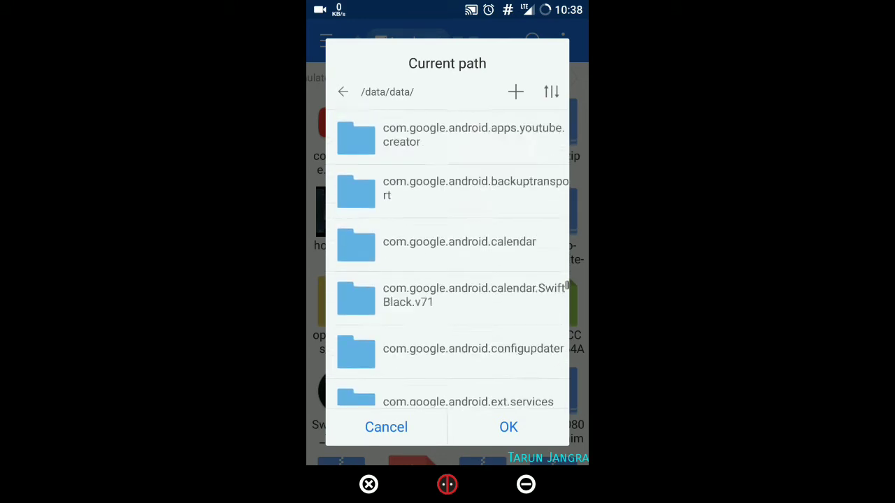
scroll(447, 259, down, 3)
scroll(447, 259, down, 3)
scroll(448, 259, down, 3)
scroll(447, 259, down, 5)
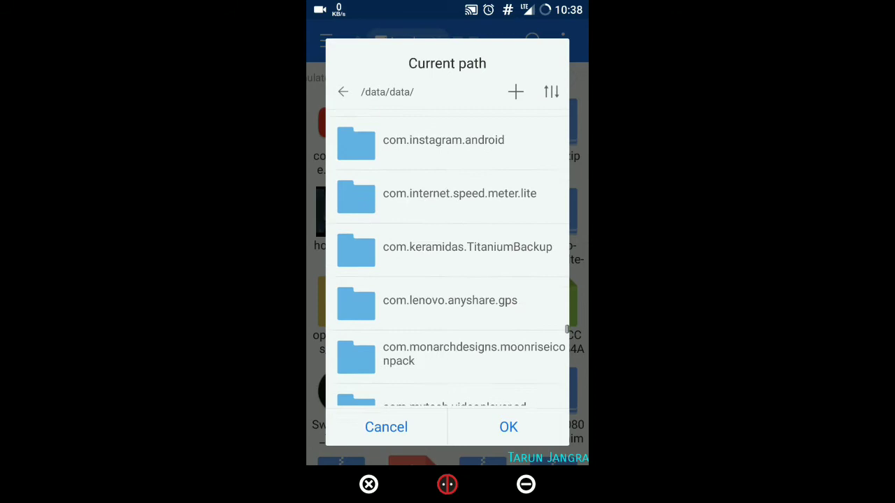
scroll(448, 259, down, 5)
scroll(447, 259, down, 5)
scroll(448, 259, down, 3)
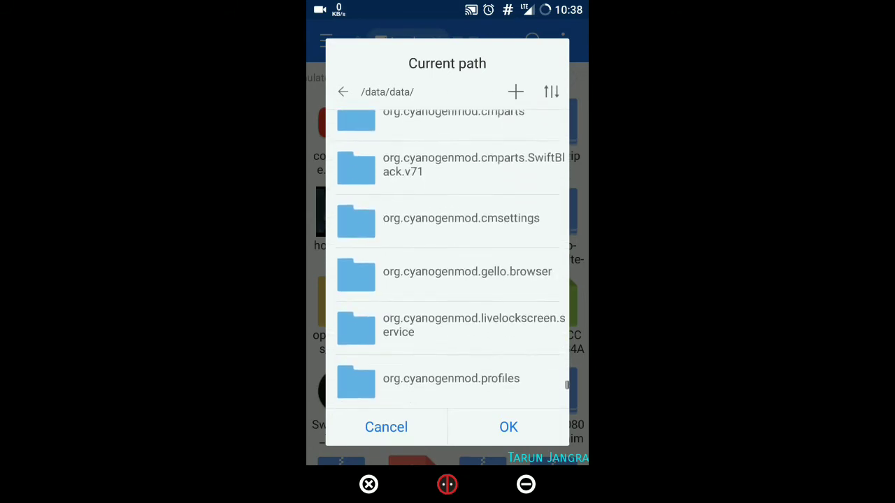
scroll(447, 258, up, 2)
scroll(447, 259, up, 5)
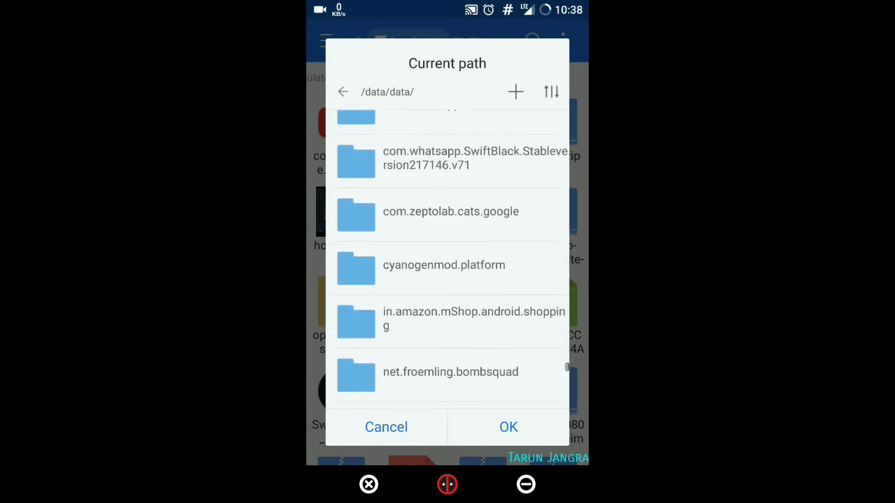
scroll(447, 259, down, 3)
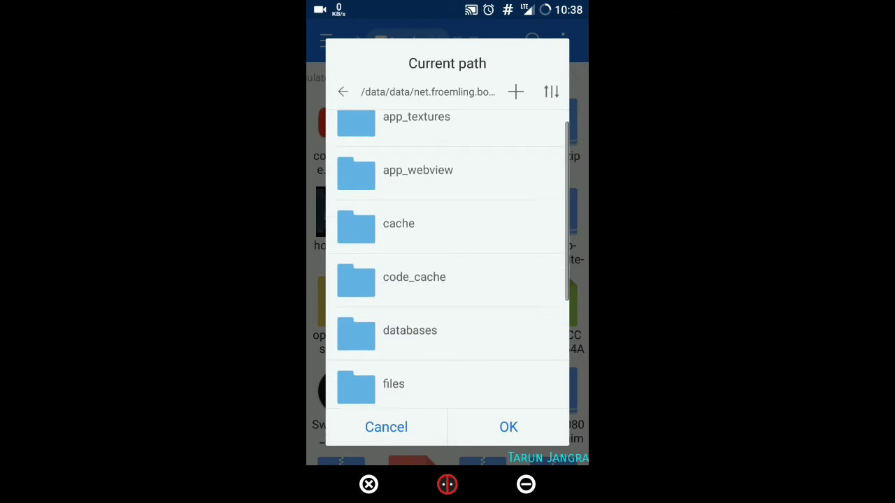
scroll(448, 259, down, 2)
- Choose BombSquad's files/bombsquad_config/replays as destination and extract the archive there
click(394, 320)
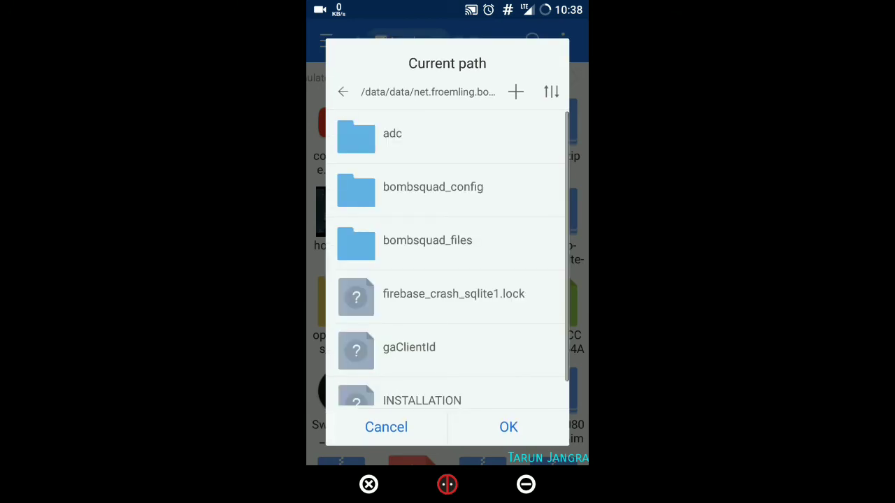
click(433, 187)
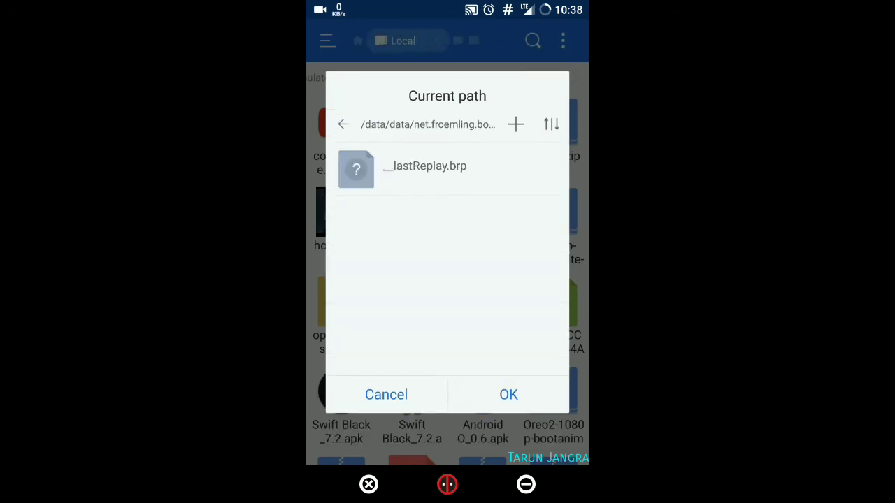
click(508, 395)
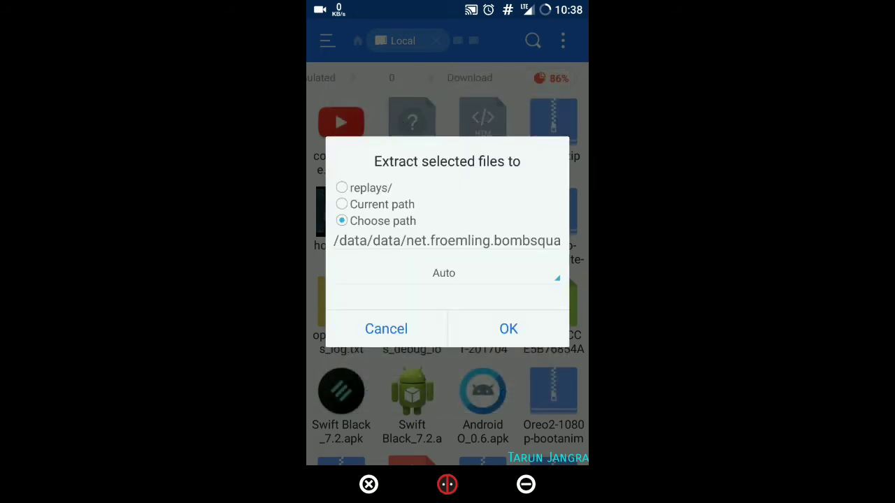
click(508, 328)
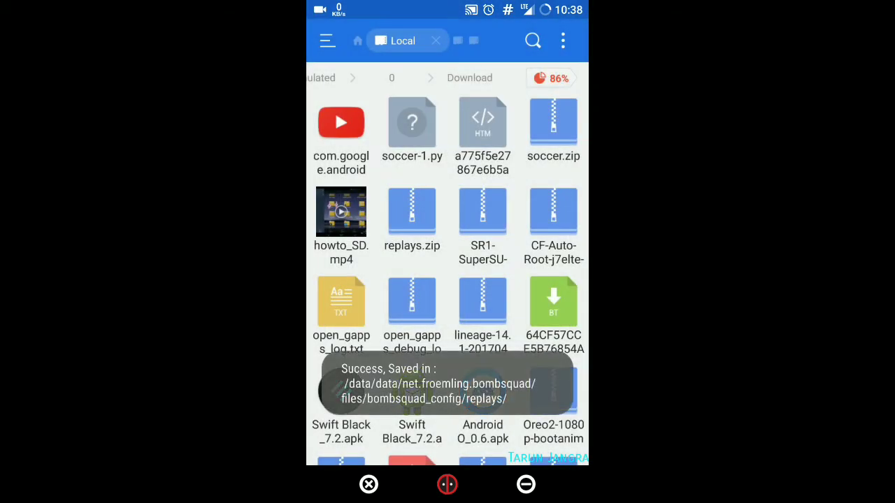
- From the file manager home, go to the device root and open the /data folder
click(326, 41)
scroll(419, 244, up, 5)
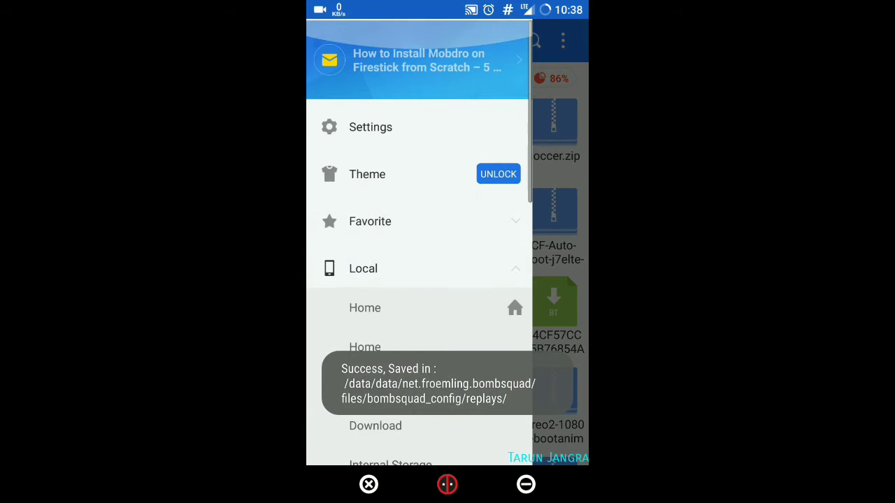
click(365, 307)
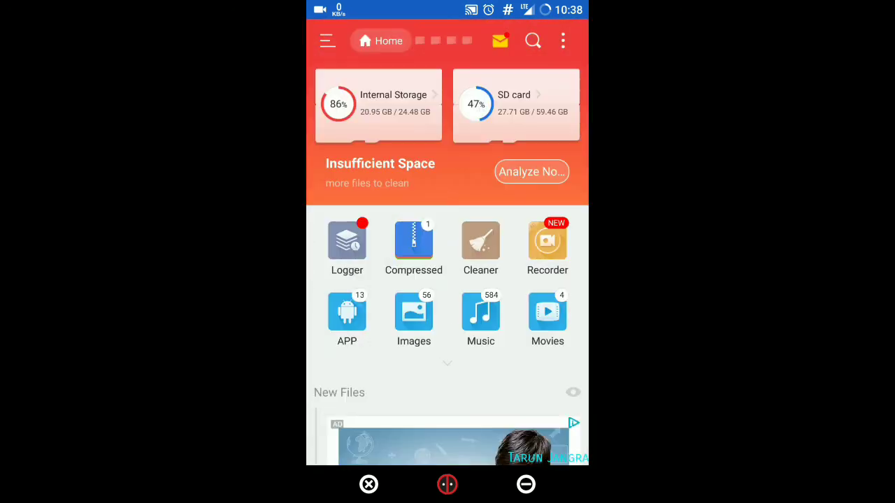
click(378, 105)
click(319, 78)
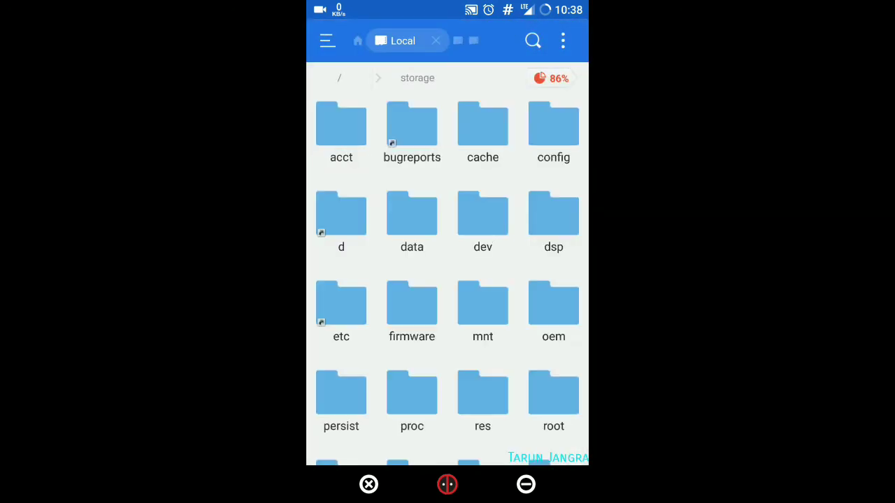
click(412, 216)
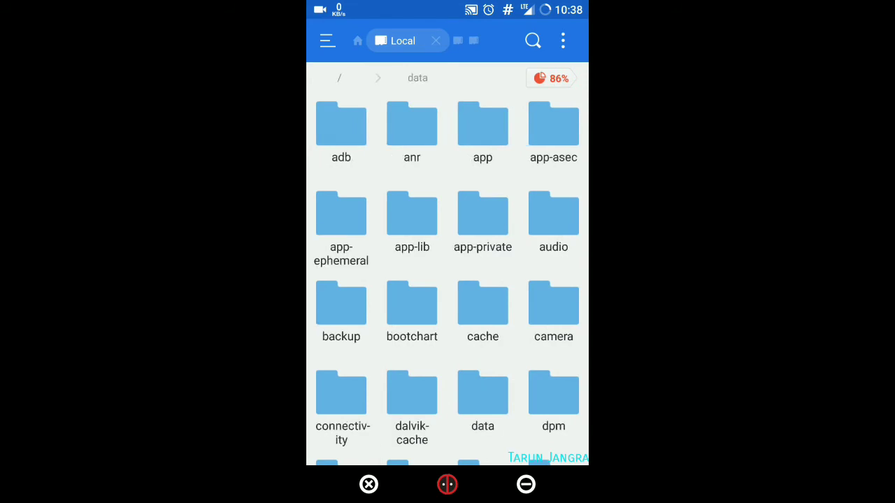
scroll(447, 280, down, 2)
scroll(447, 280, down, 2)
scroll(448, 280, down, 2)
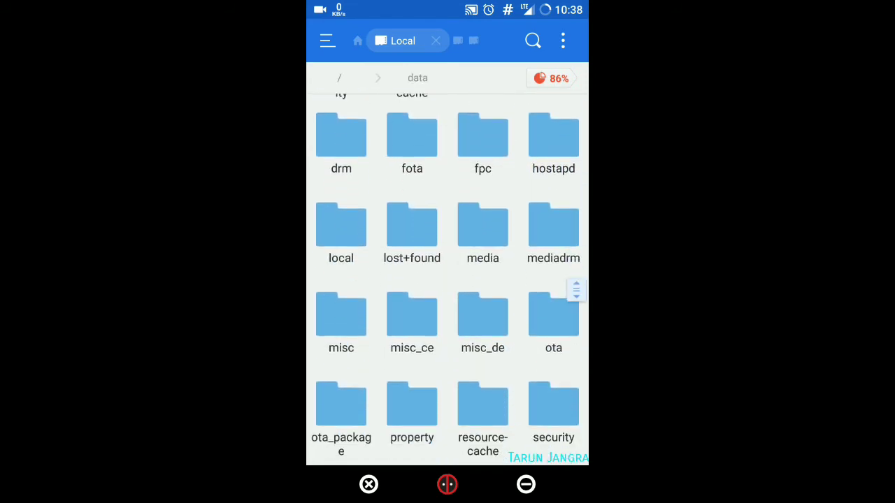
scroll(447, 280, up, 2)
scroll(447, 280, up, 2)
- Open data > net.froemling.bombsquad > files > bombsquad_config > replays, confirm 1.brp–4.brp, then go back
click(482, 210)
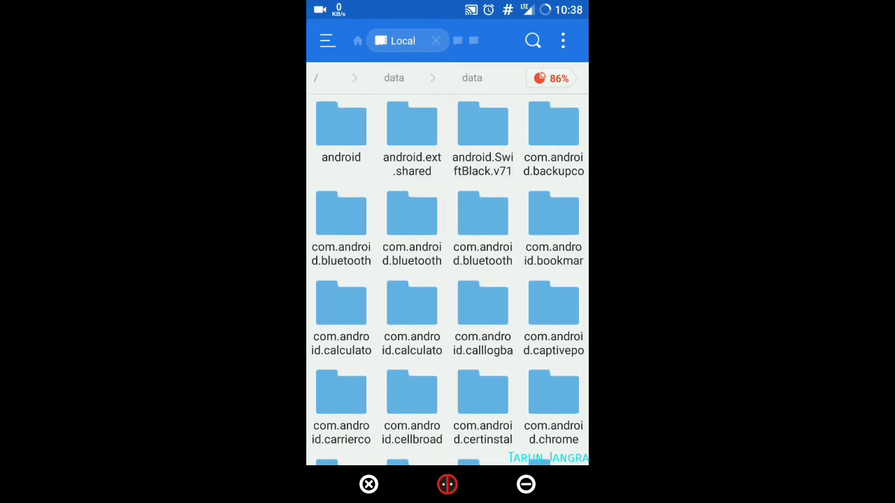
scroll(448, 280, down, 5)
scroll(447, 279, down, 10)
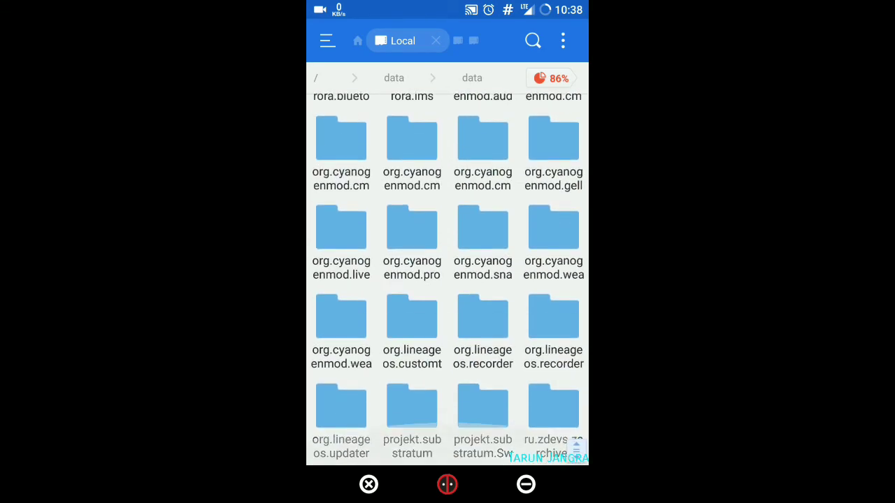
scroll(448, 280, up, 1)
scroll(448, 279, up, 3)
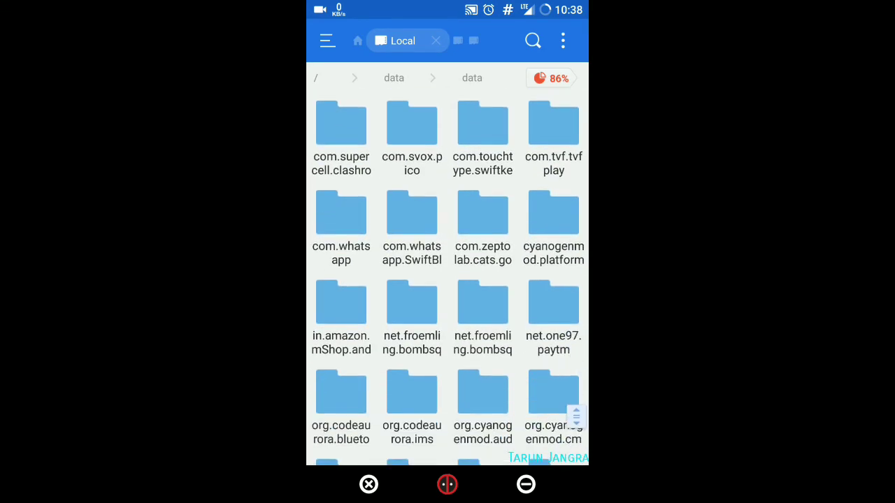
click(412, 300)
click(412, 213)
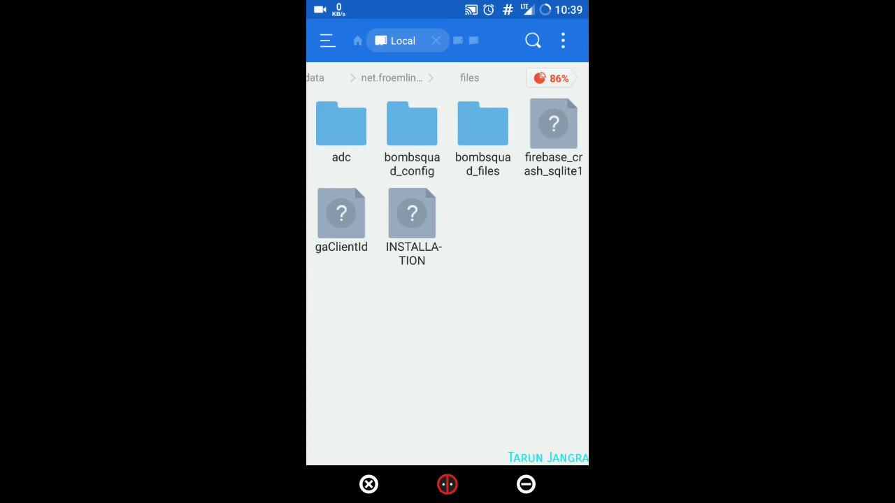
click(483, 125)
click(412, 124)
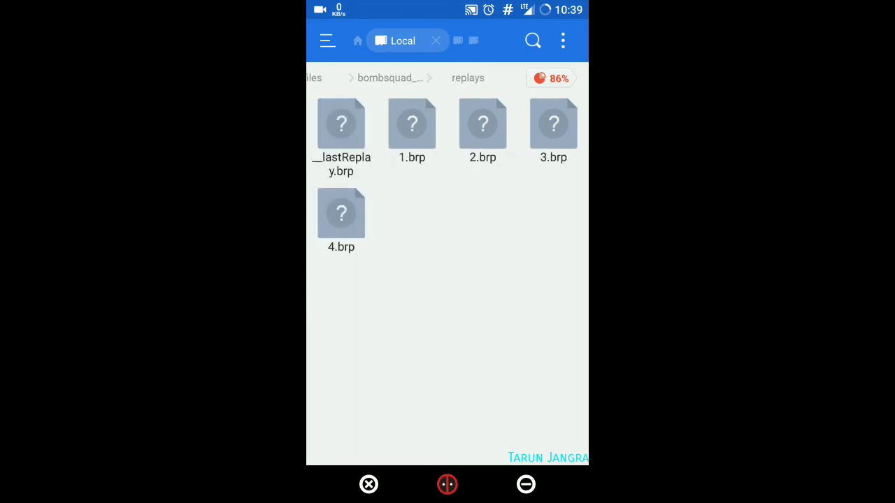
click(368, 484)
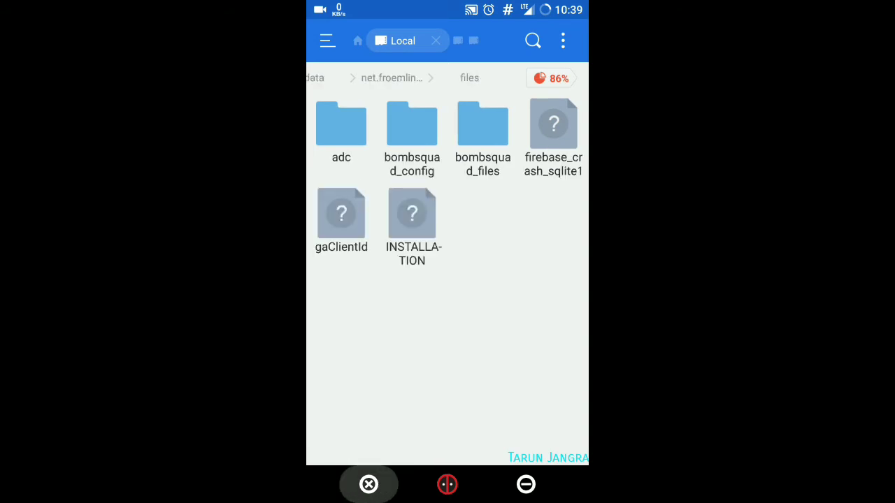
- Leave ES File Explorer and launch BombSquad from the app drawer
click(369, 485)
click(368, 484)
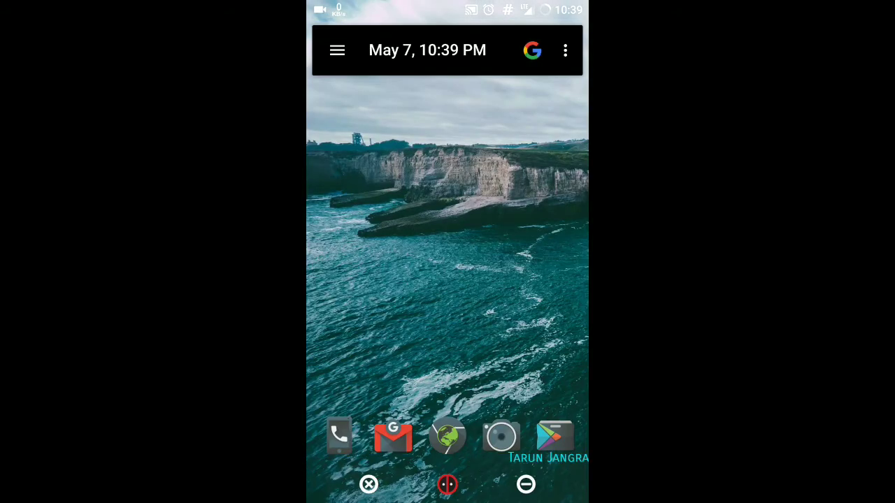
click(499, 433)
click(531, 65)
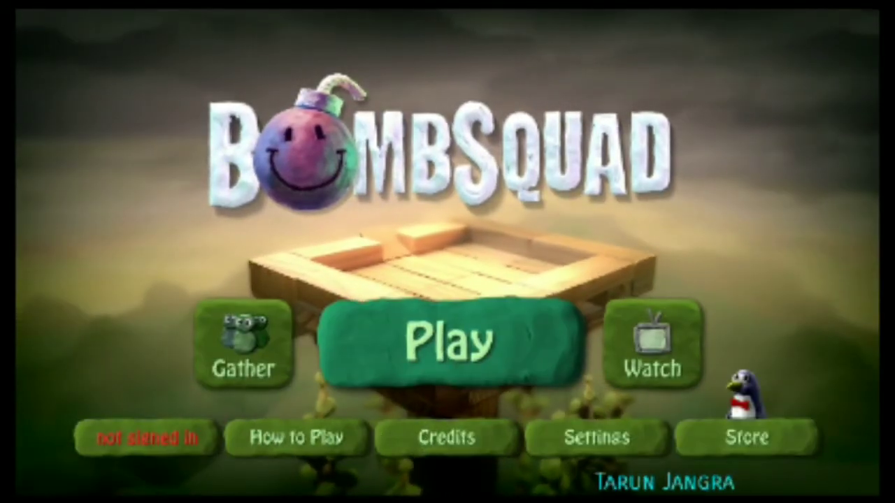
- In the Watch menu, try playing replays 1 and 2, which gives a read error
click(653, 343)
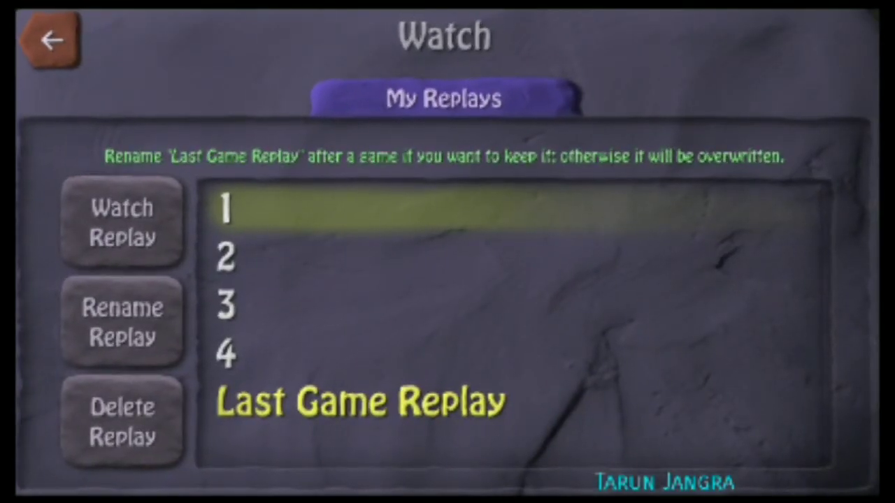
click(121, 224)
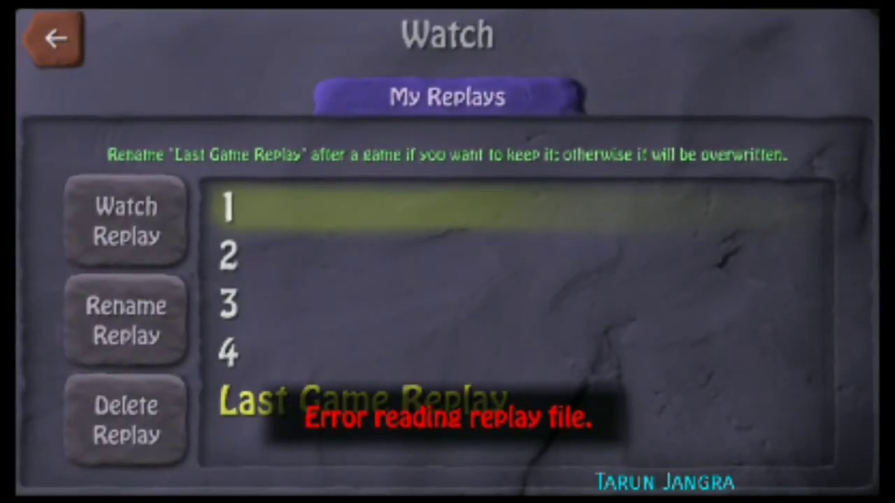
key(Down)
key(Return)
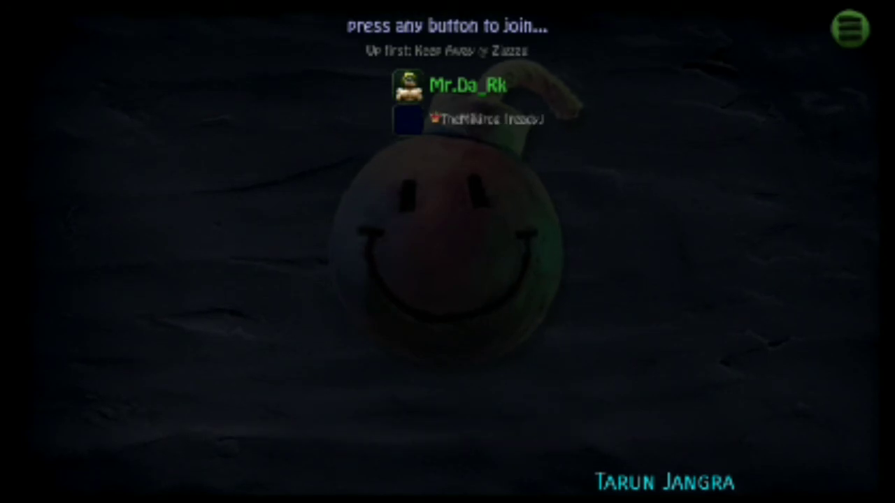
key(Down)
key(Down)
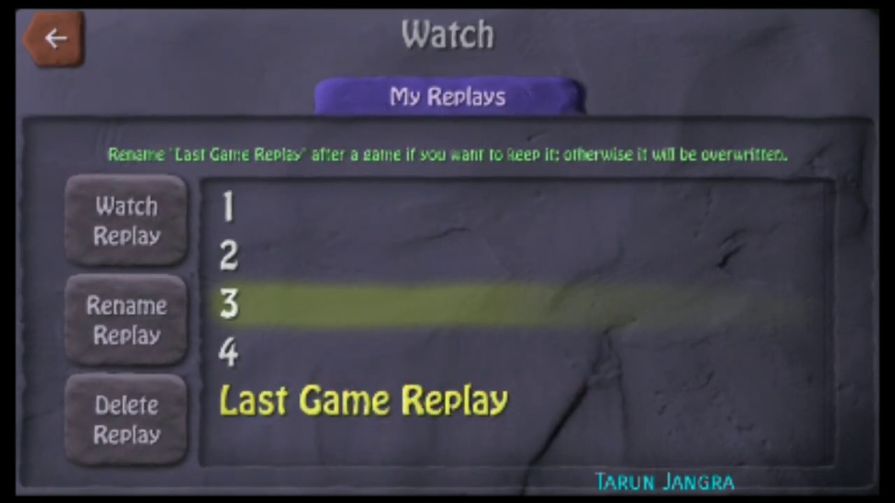
- Return to BombSquad's main menu, go home, and launch BombSquad Joyride Modpack
click(54, 39)
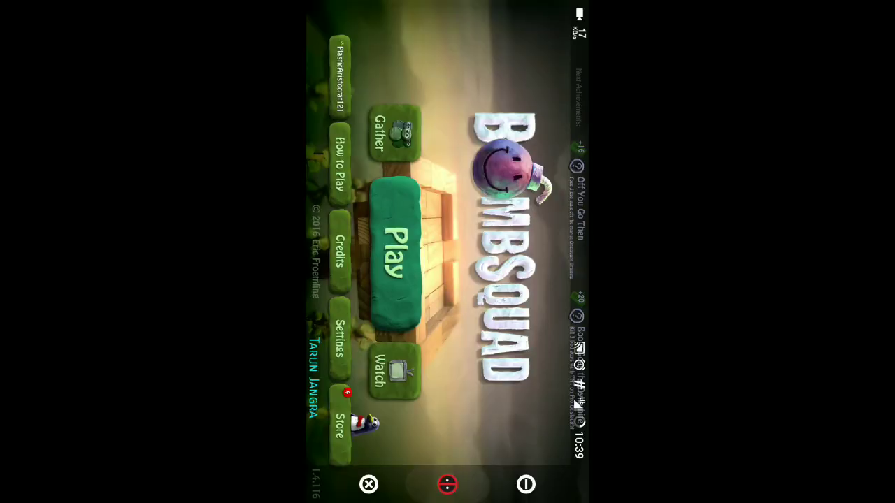
key(super)
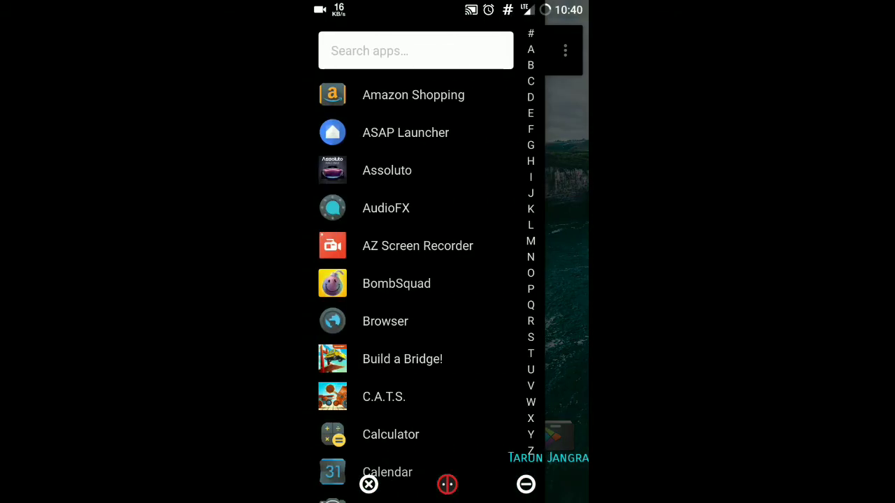
click(531, 193)
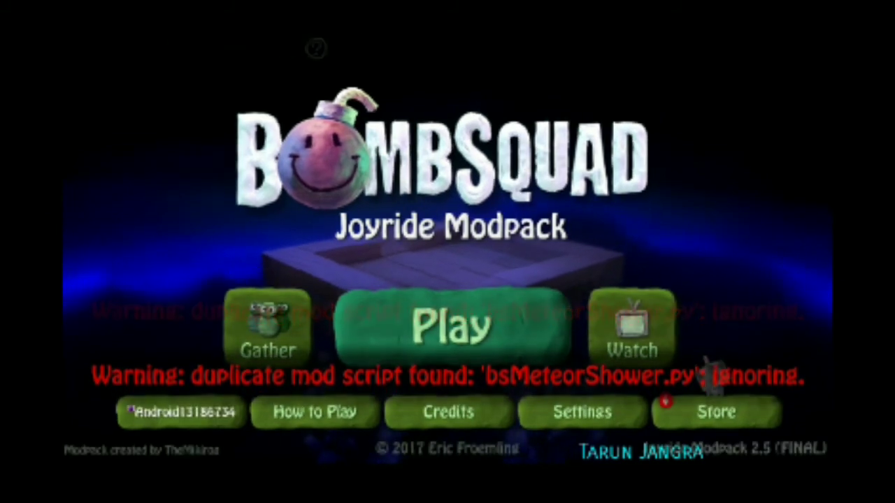
- Watch replay 1, an Epic Stickies match, then end the replay and go back to the main menu
click(631, 325)
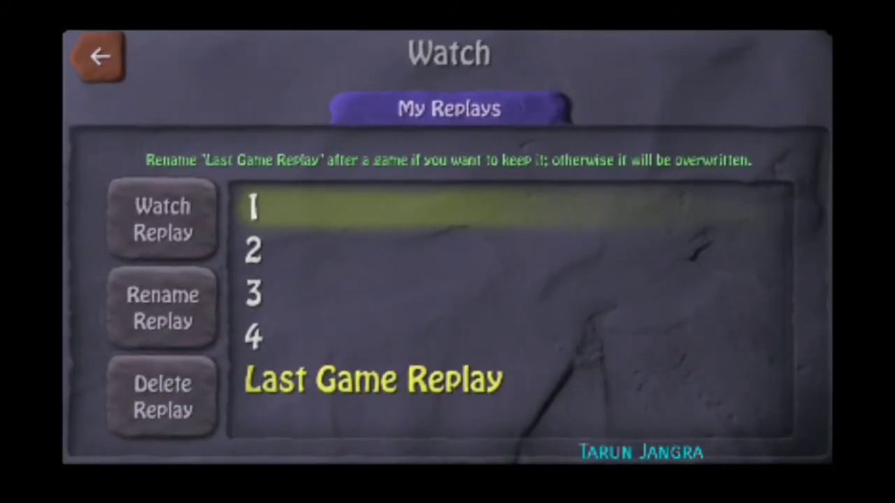
click(163, 219)
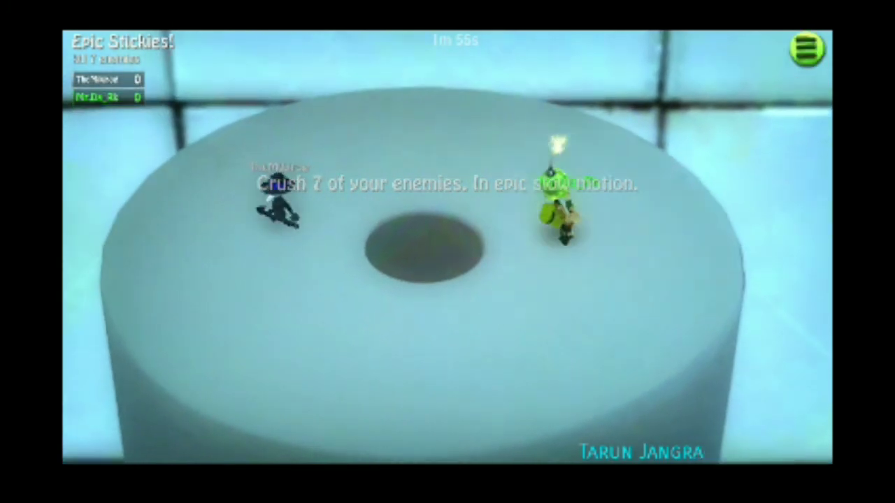
click(807, 49)
click(449, 314)
click(559, 280)
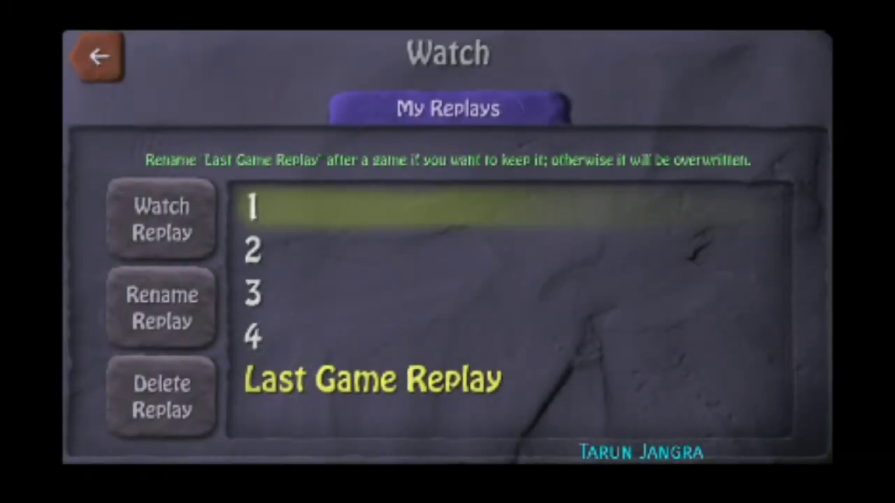
click(98, 56)
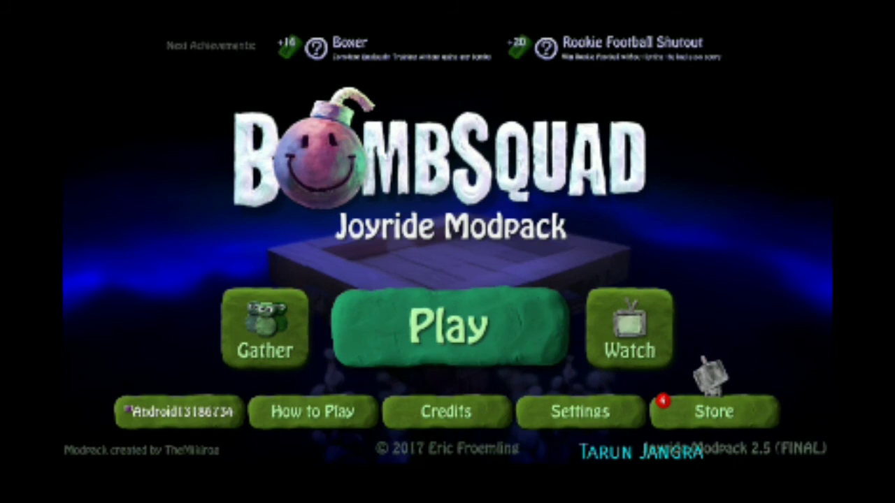